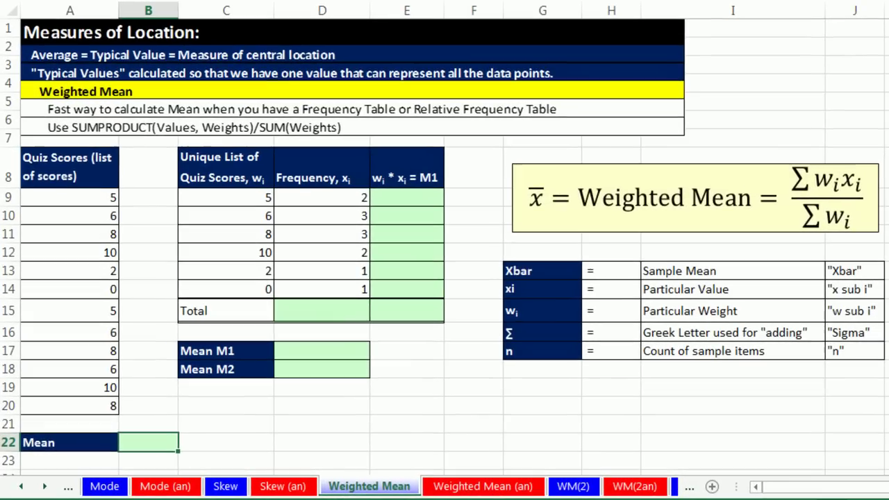
Calculate the mean of the quiz scores in B22 with AVERAGE over A9:A20
type("=aver")
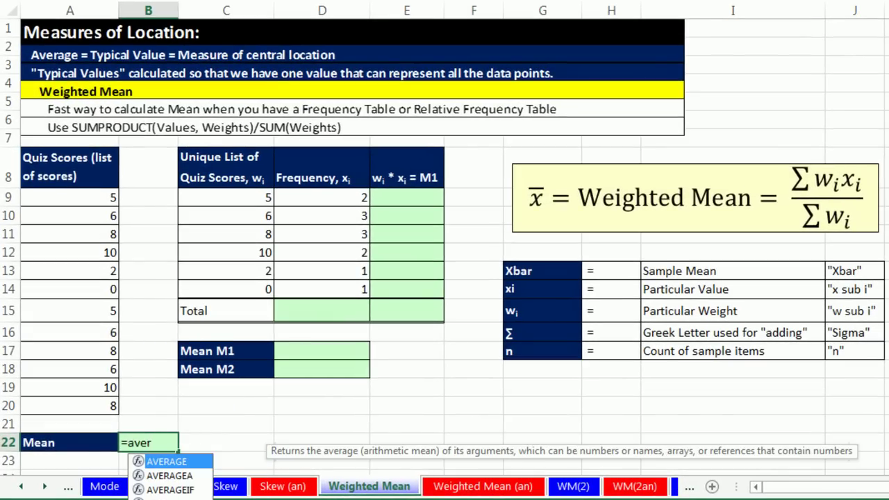
key("Tab")
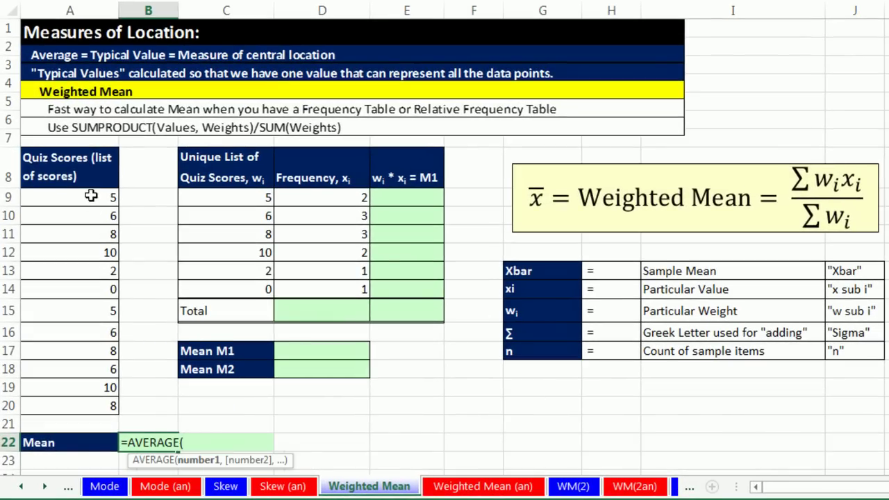
left_click_drag(94, 199, 86, 401)
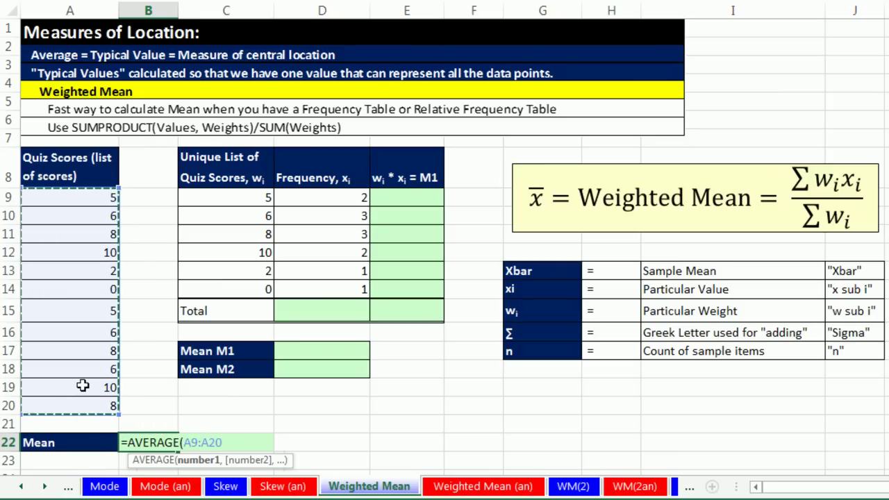
key("ctrl+Return")
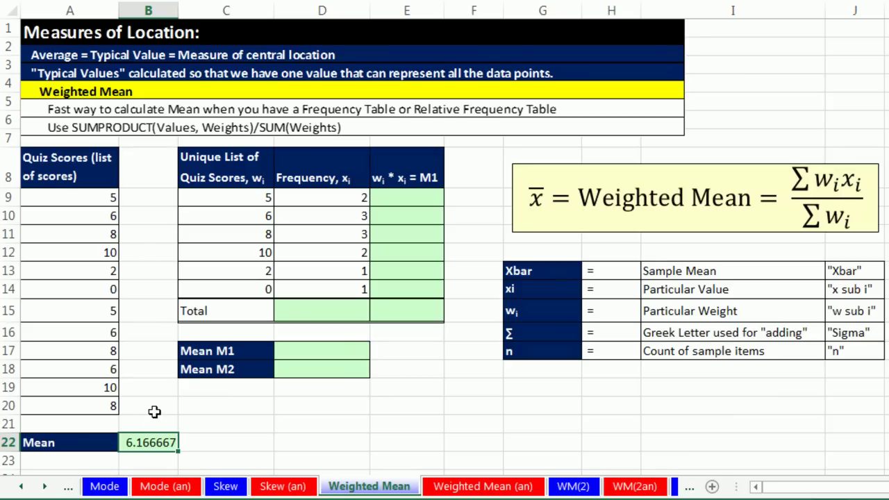
Compare the repeated scores in the quiz score list with the unique scores and frequencies in C9:D14
left_click_drag(90, 200, 88, 409)
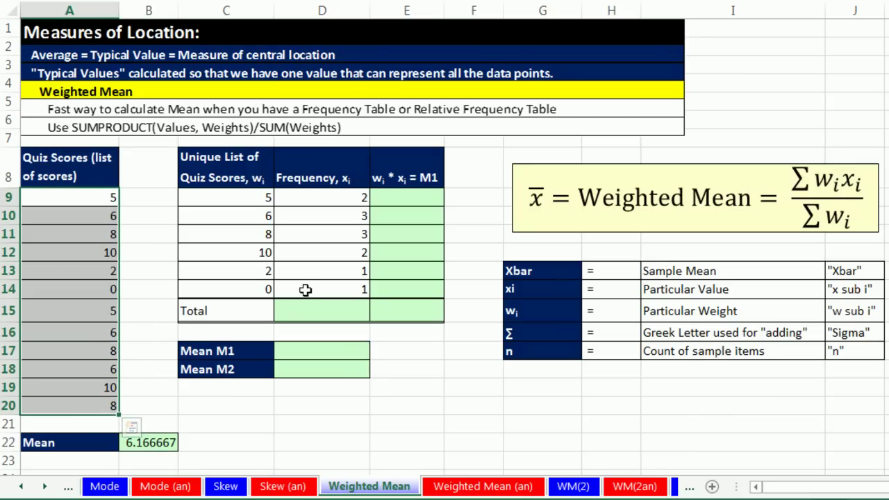
left_click(255, 199)
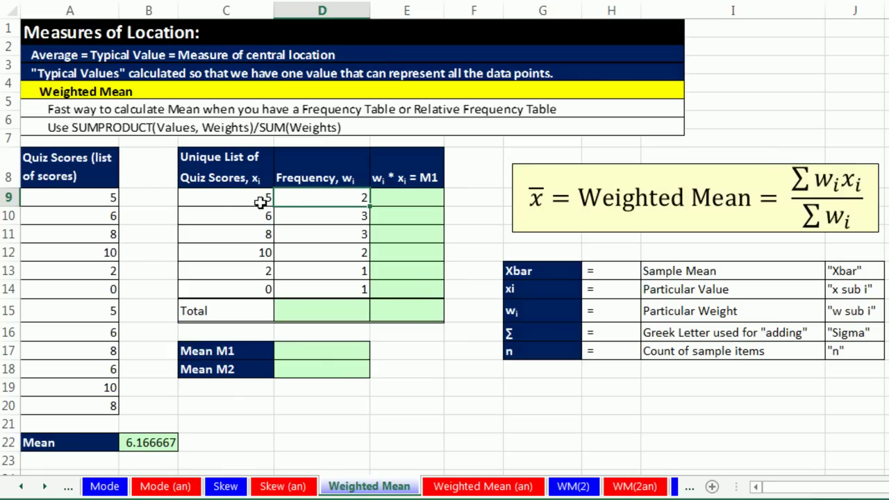
left_click(338, 222)
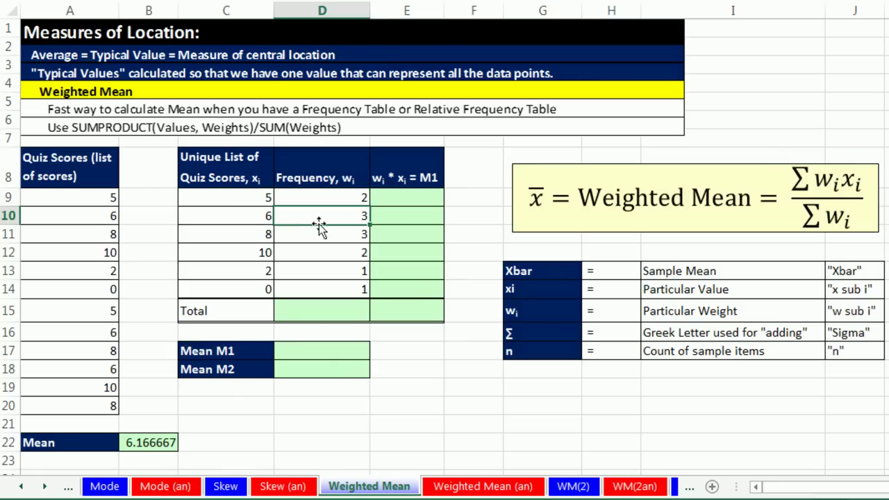
left_click(234, 225)
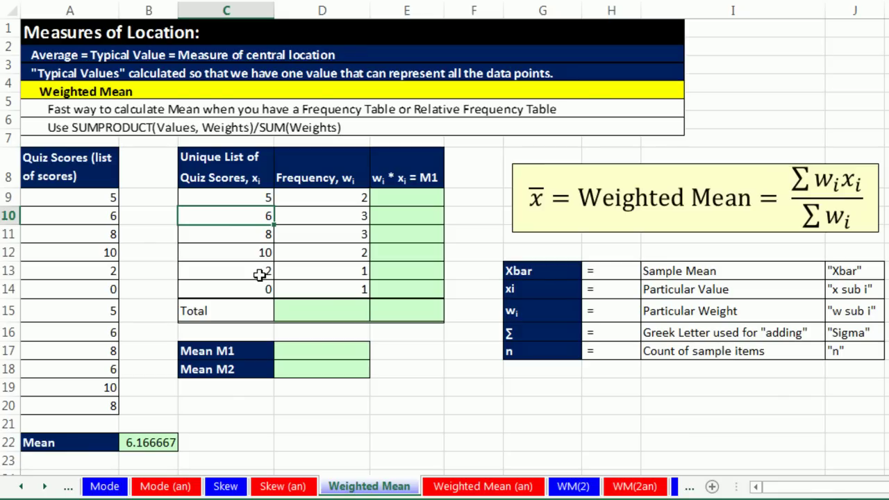
left_click(96, 200)
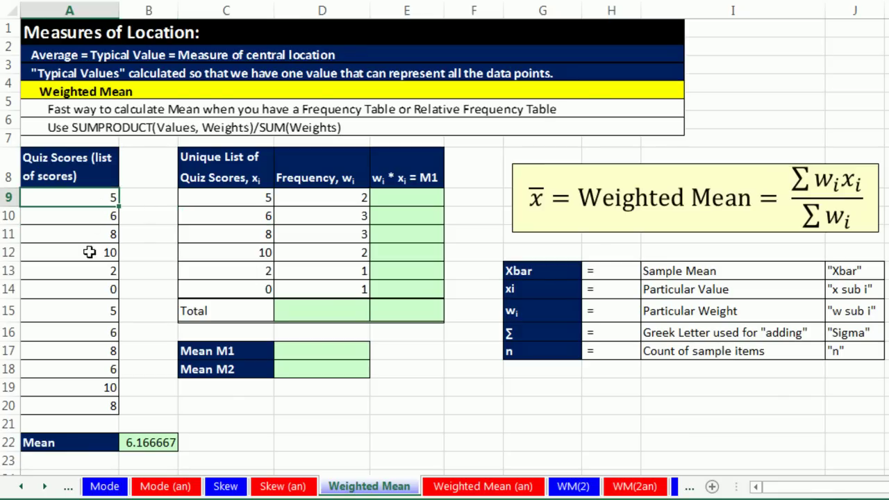
left_click(103, 310, "ctrl")
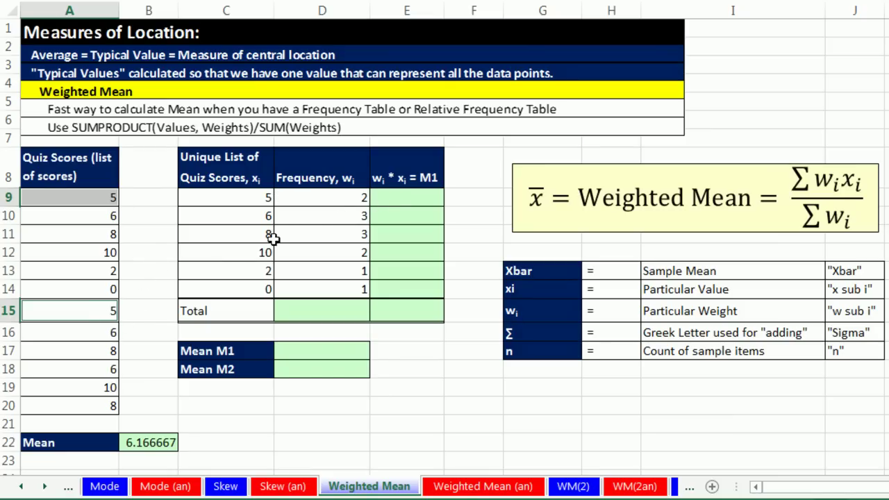
left_click(100, 218)
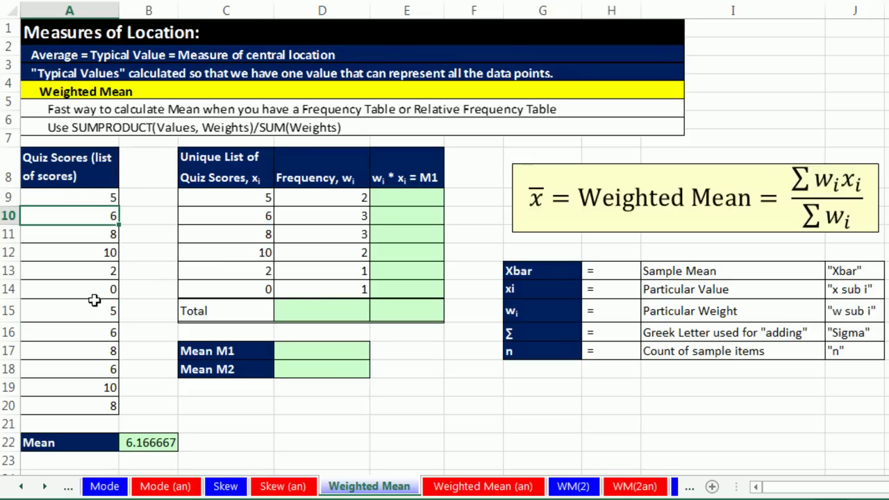
left_click(97, 330, "ctrl")
left_click(95, 371, "ctrl")
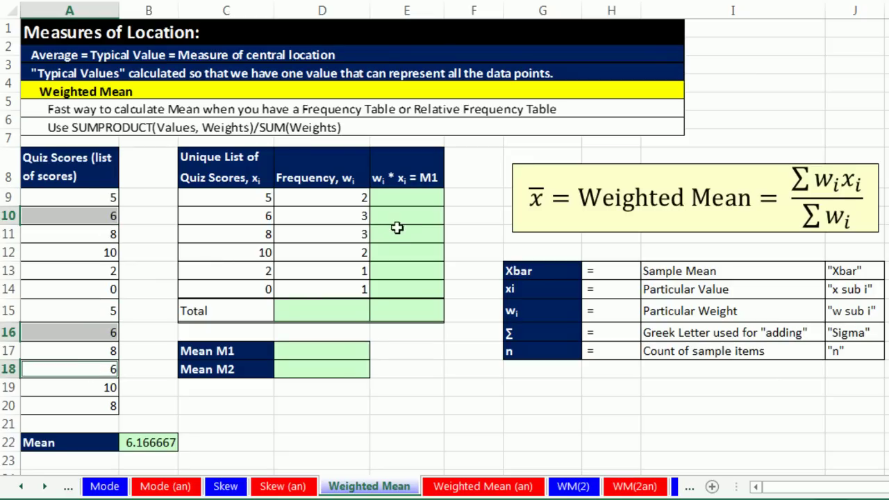
left_click(358, 220)
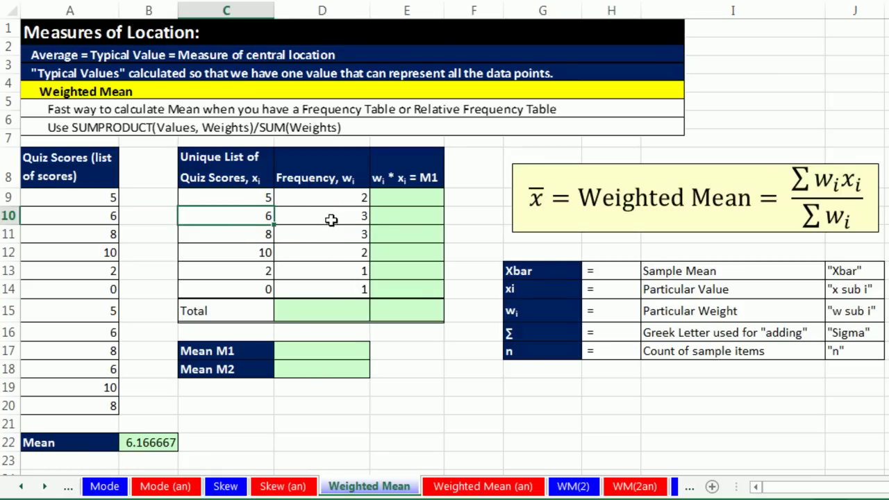
left_click(403, 220)
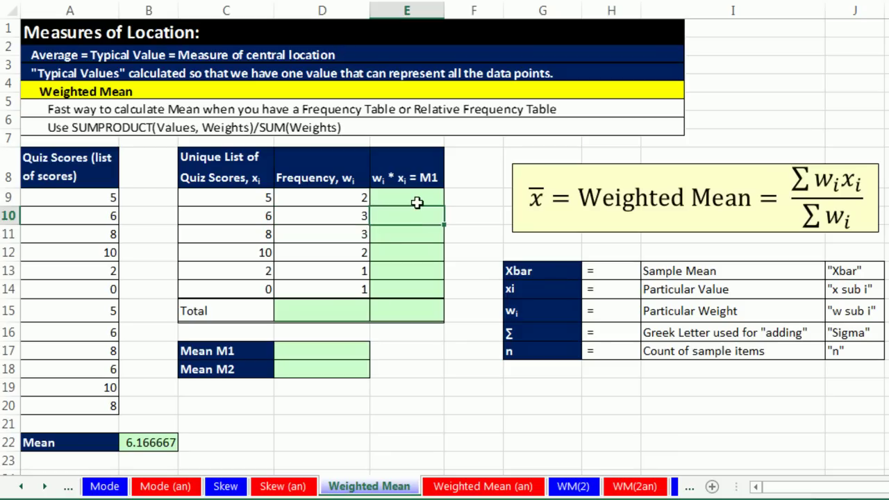
Enter =D9*C9 in E9 to multiply weight by score, and fill the formula down to E14
left_click(414, 202)
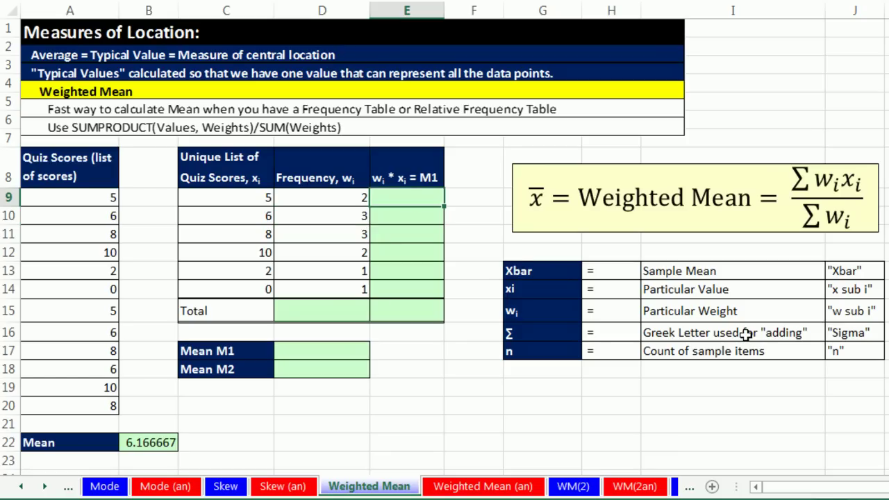
type("=")
key("Left")
type("*")
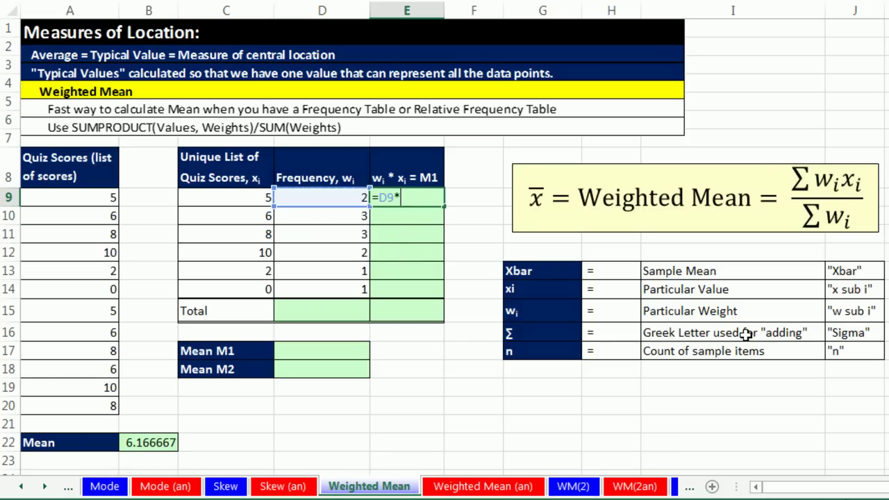
key("Left")
key("Left")
key("Left")
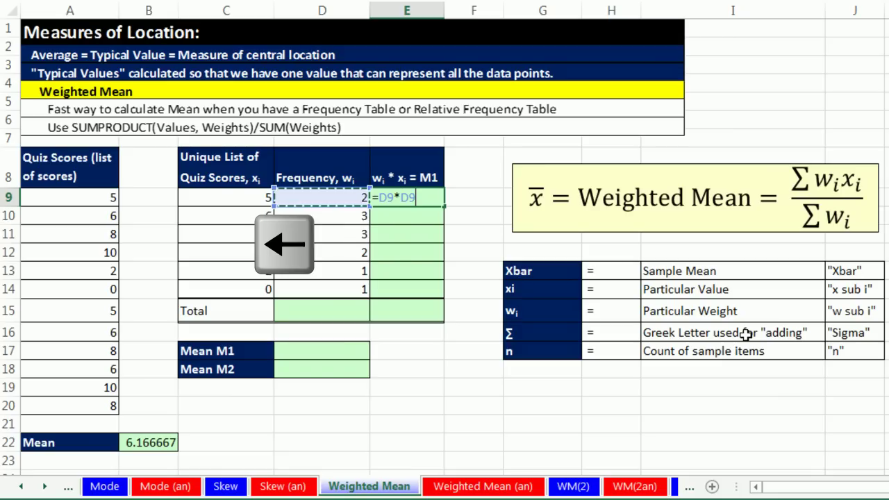
key("ctrl+Return")
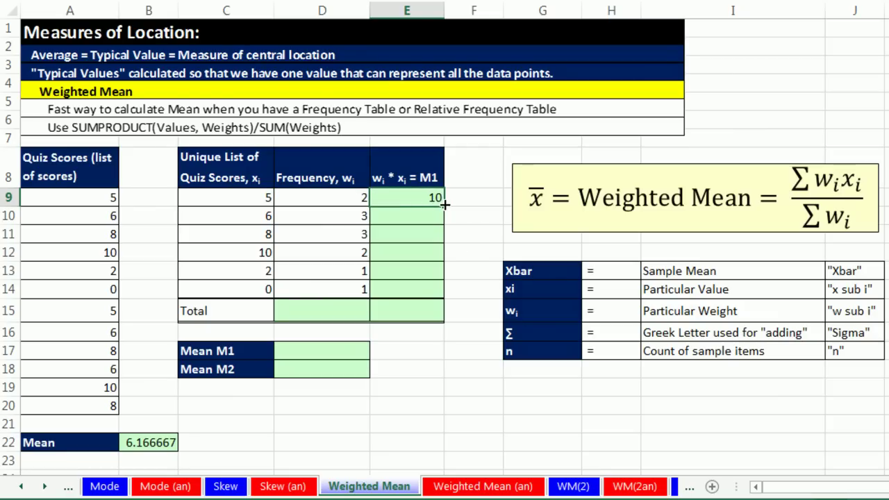
left_click_drag(443, 206, 459, 301)
Total the product column in E15 and the frequency column in D15 with SUM over rows 9 to 14
left_click(434, 318)
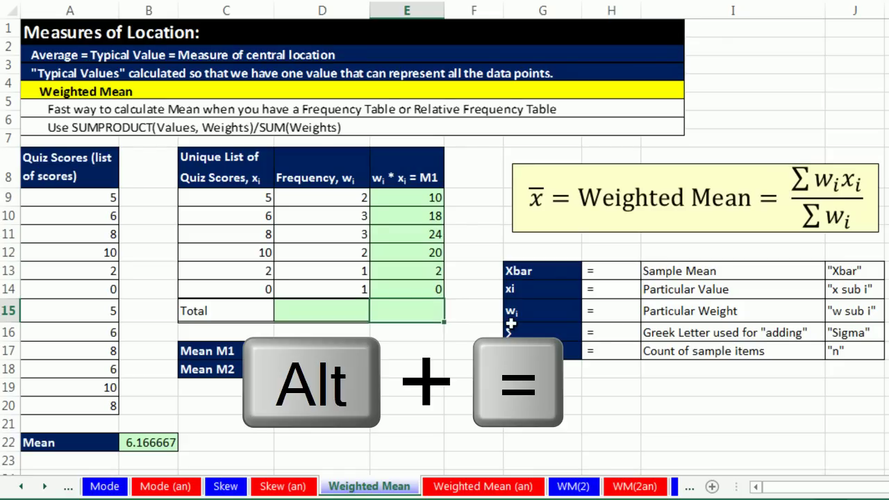
key("alt+equal")
key("Return")
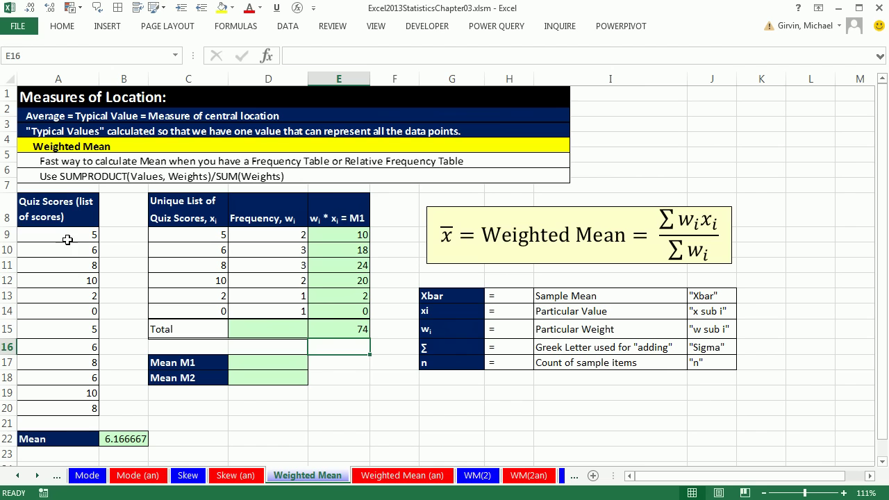
left_click_drag(67, 240, 73, 409)
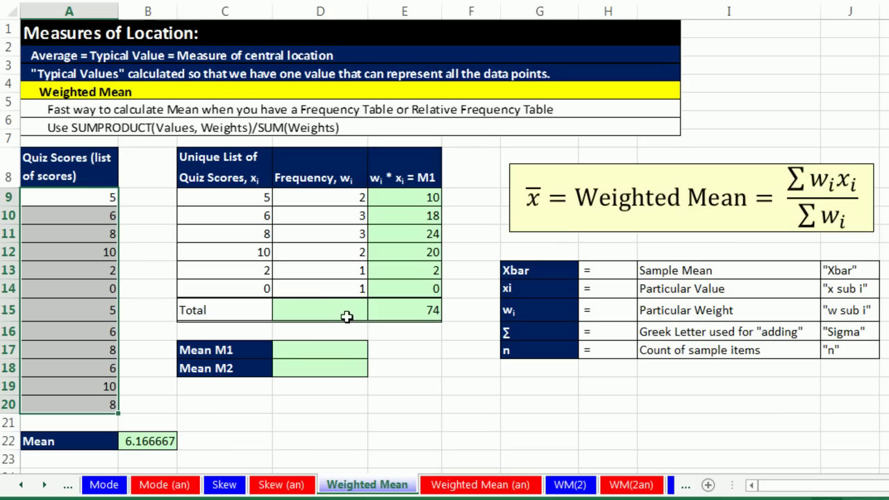
left_click(349, 317)
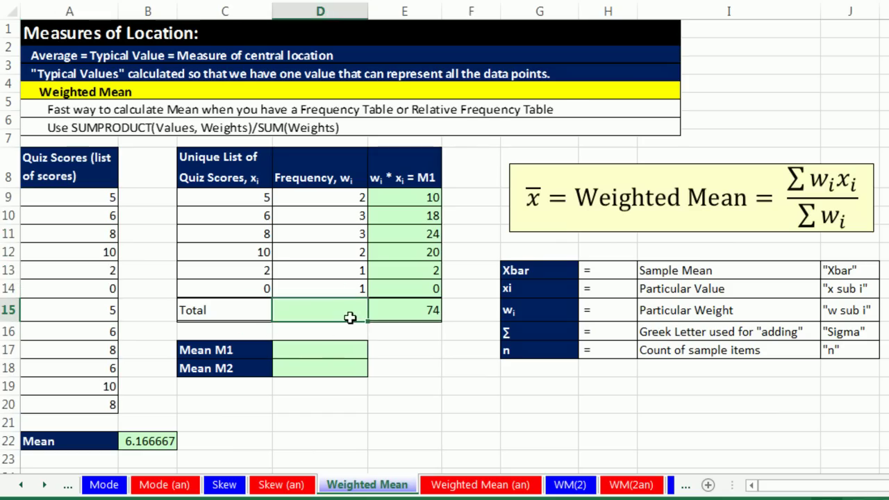
key("alt+equal")
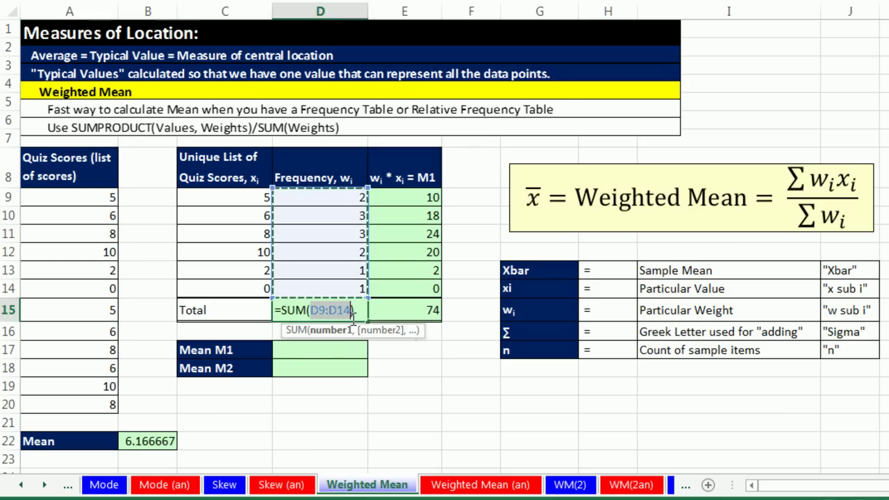
key("Return")
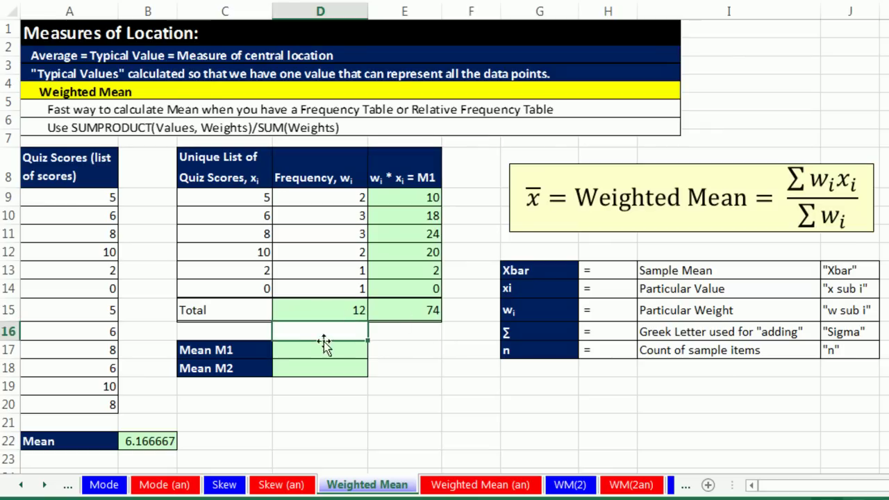
Calculate Mean M1 in D17 by dividing the product total in E15 by the frequency total in D15
left_click(317, 348)
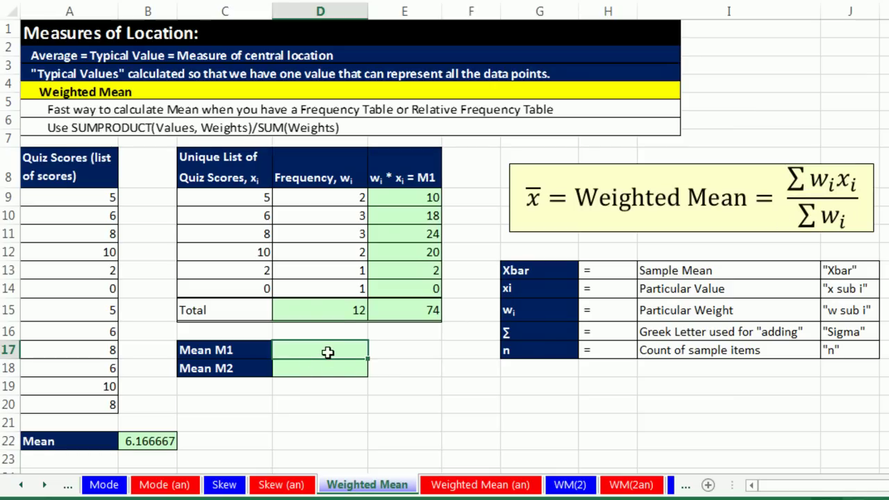
type("=")
left_click(431, 313)
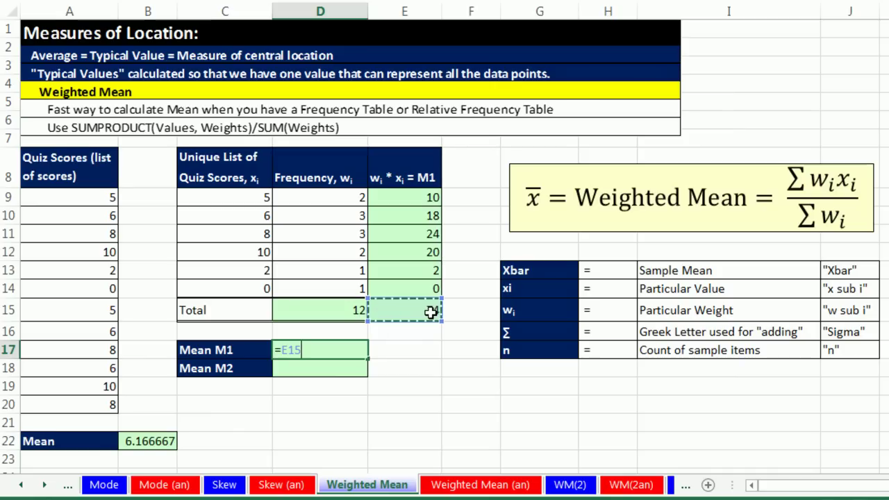
type("*")
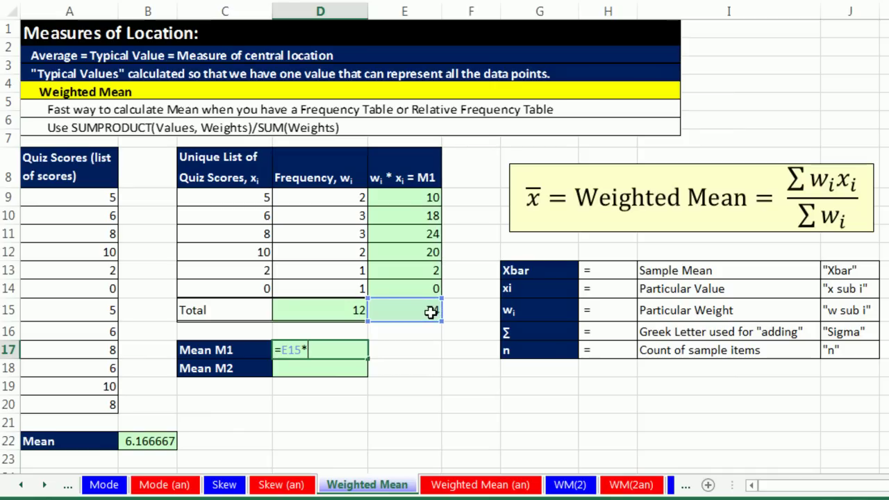
left_click(331, 313)
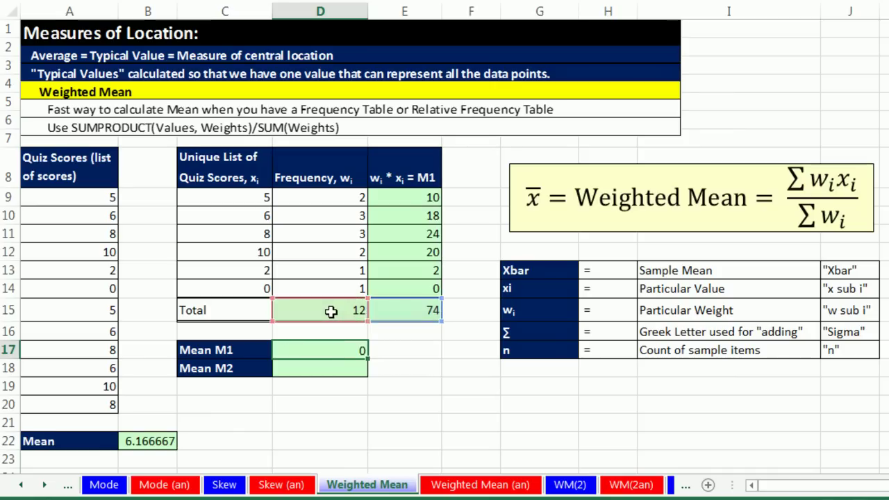
key("Return")
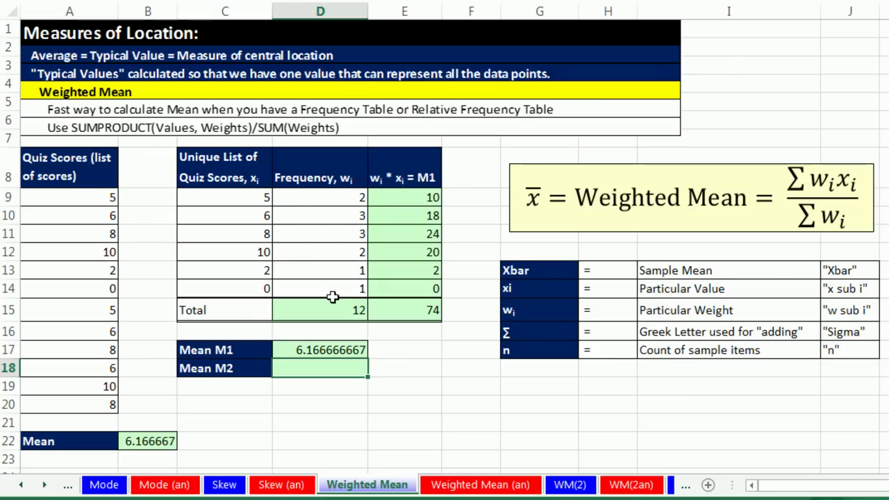
Examine the cell references of each product formula in E9:E14, going through the column twice
left_click(407, 207)
key("F2")
key("Return")
key("F2")
key("Return")
key("F2")
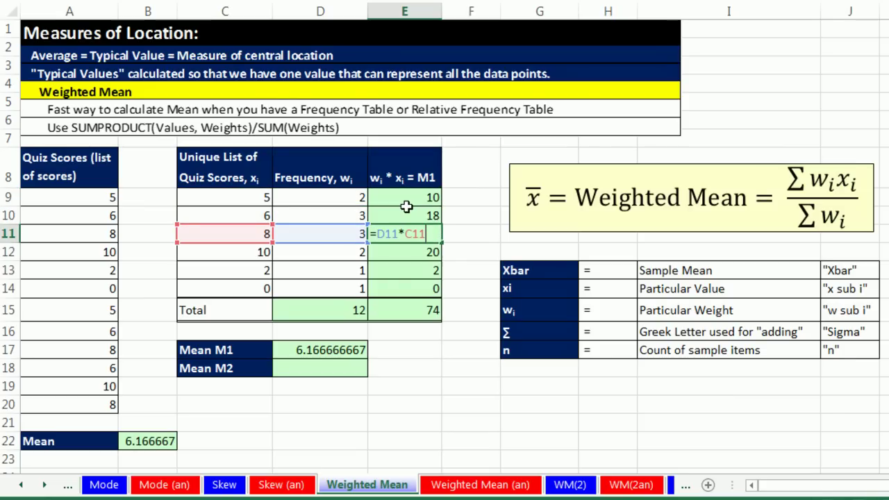
key("Return")
key("F2")
key("Return")
key("F2")
key("Return")
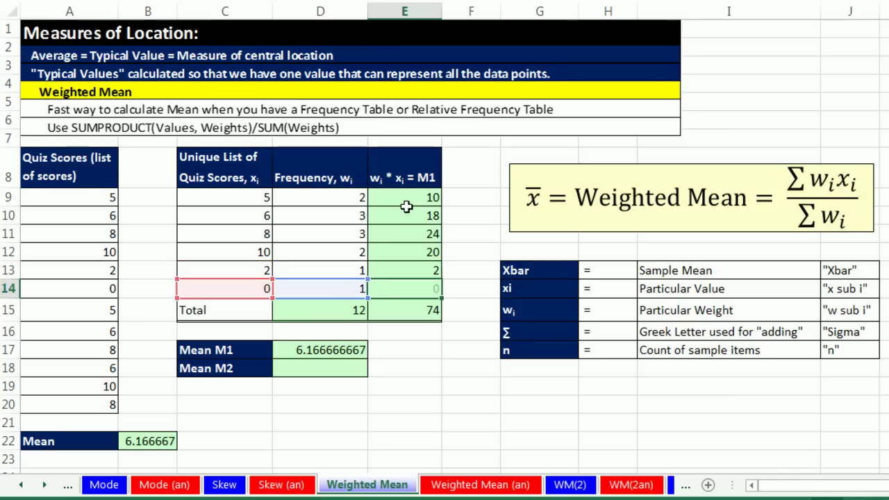
key("F2")
key("Return")
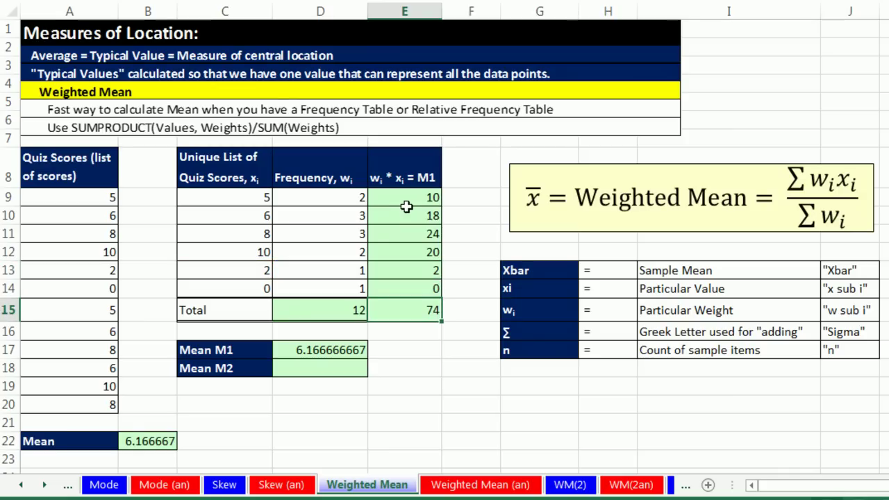
left_click(417, 199)
key("F2")
key("Return")
key("F2")
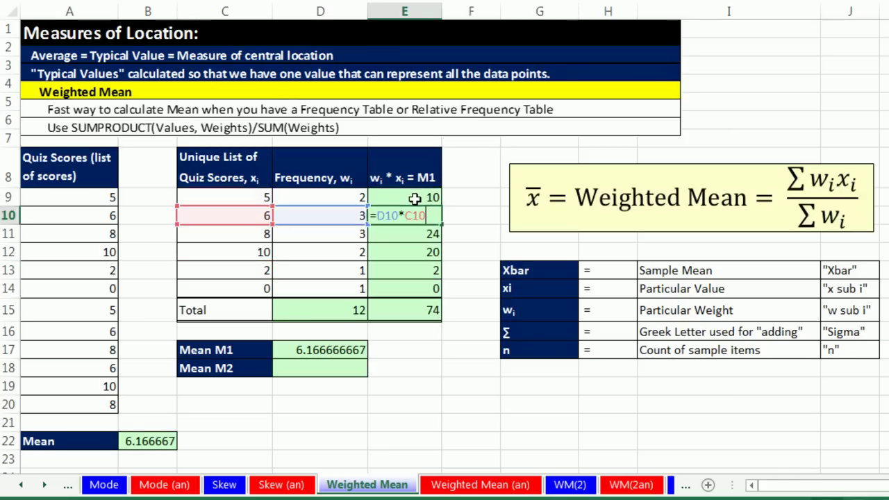
key("Return")
key("F2")
key("Return")
key("F2")
key("Return")
key("F2")
key("Return")
key("F2")
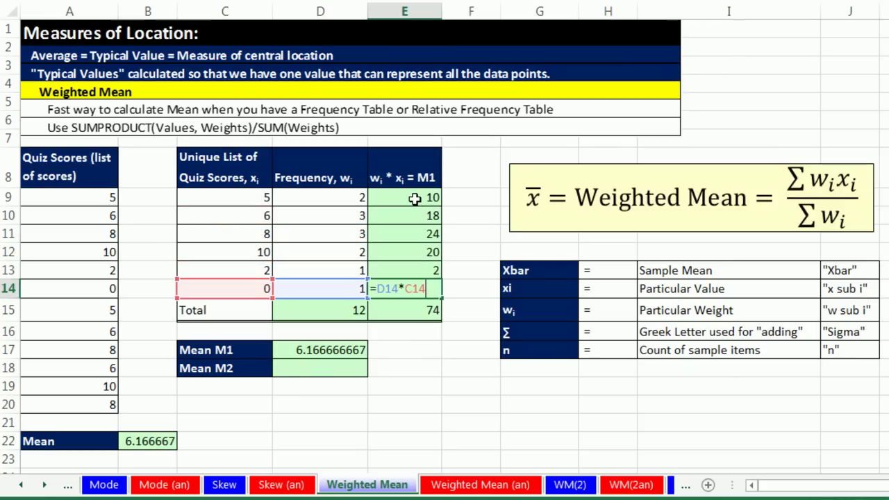
key("Return")
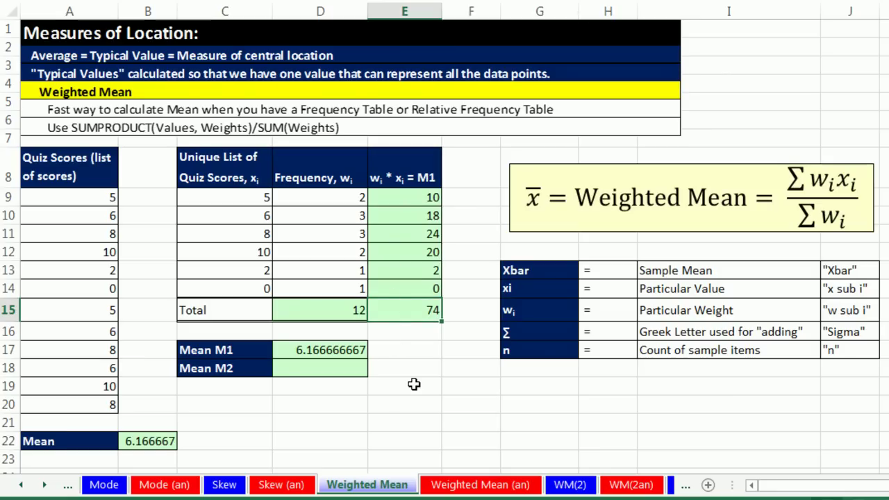
Enter =SUMPRODUCT(C9:C14,D9:D14) in D18 for Mean M2 to sum the products of scores and frequencies
left_click(339, 373)
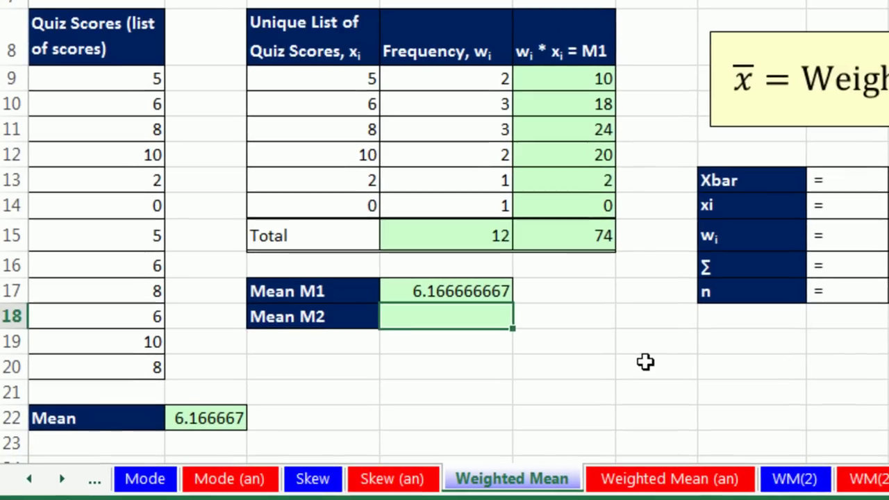
type("=sump")
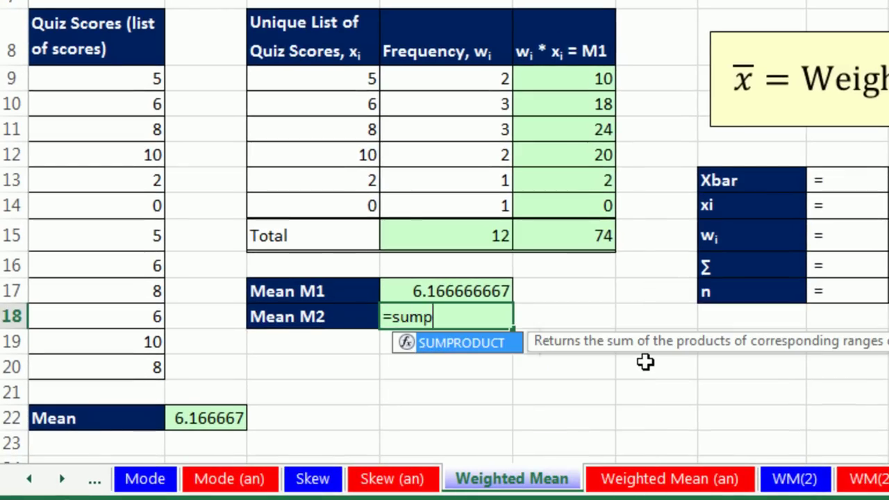
key("Tab")
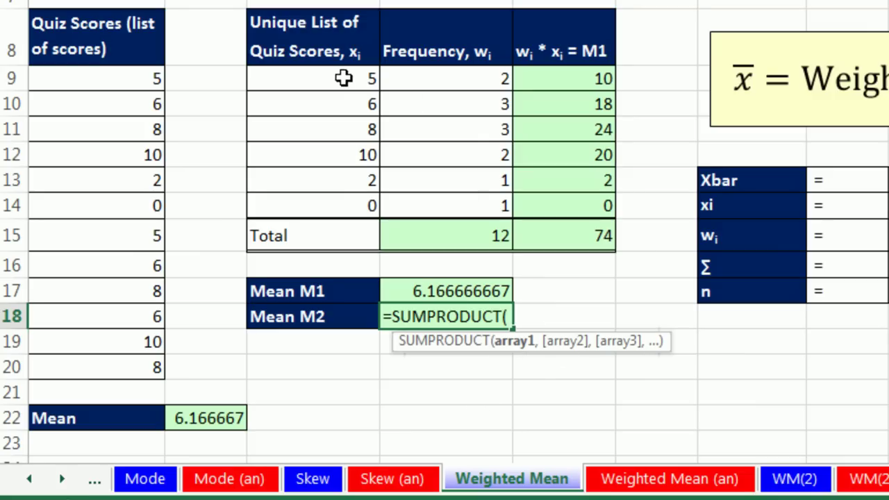
left_click_drag(342, 77, 345, 211)
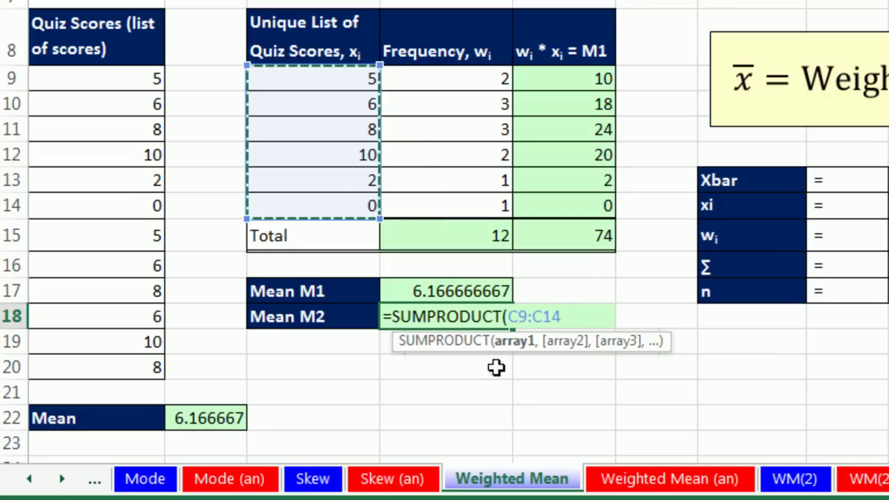
type(",")
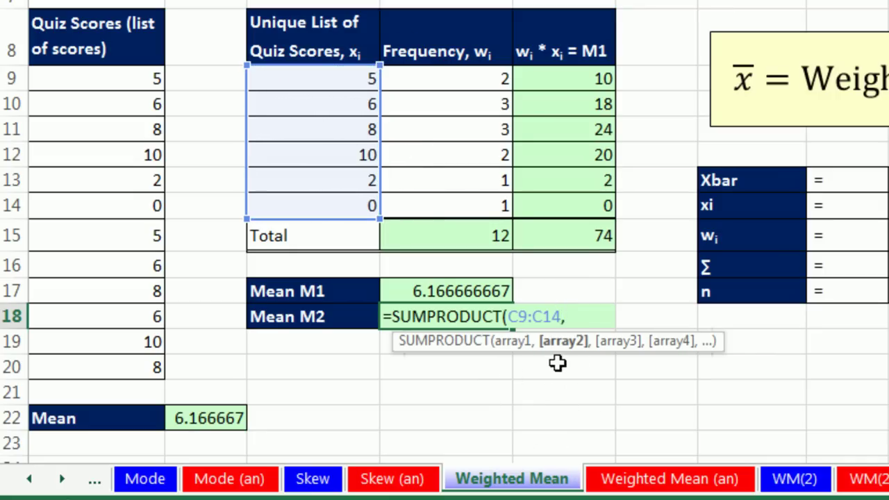
left_click_drag(431, 78, 459, 202)
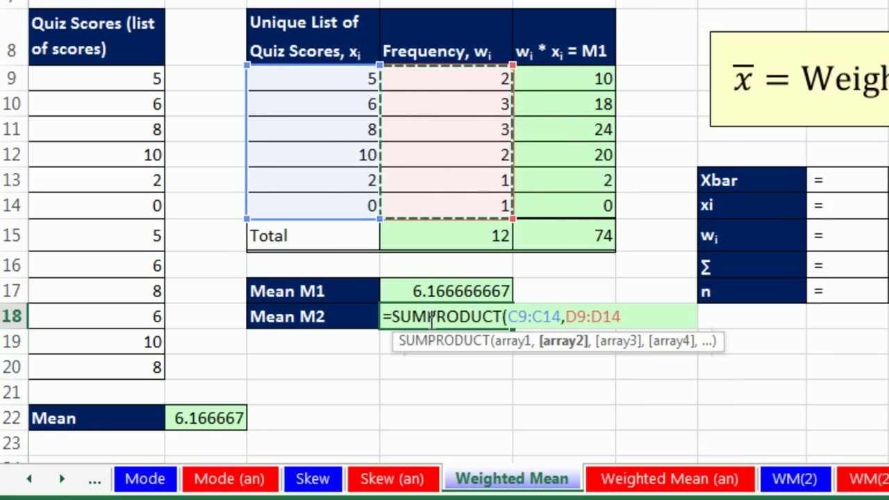
left_click_drag(435, 318, 503, 318)
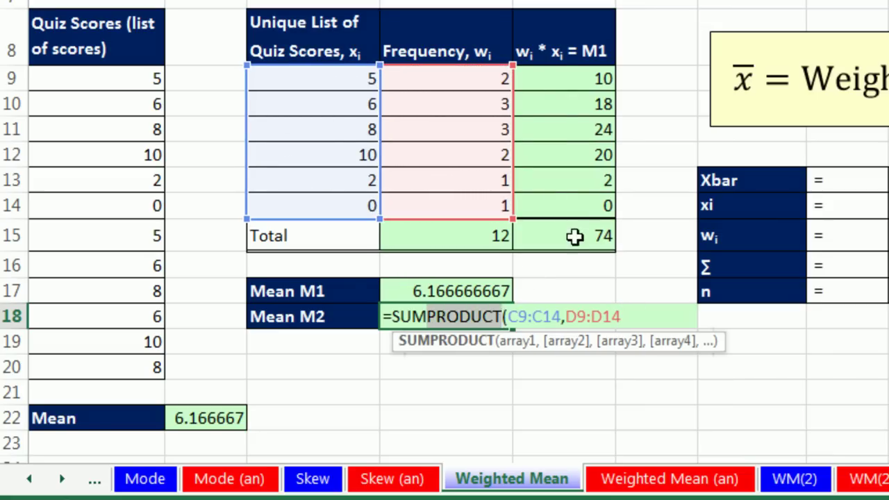
left_click_drag(393, 316, 427, 317)
left_click(636, 315)
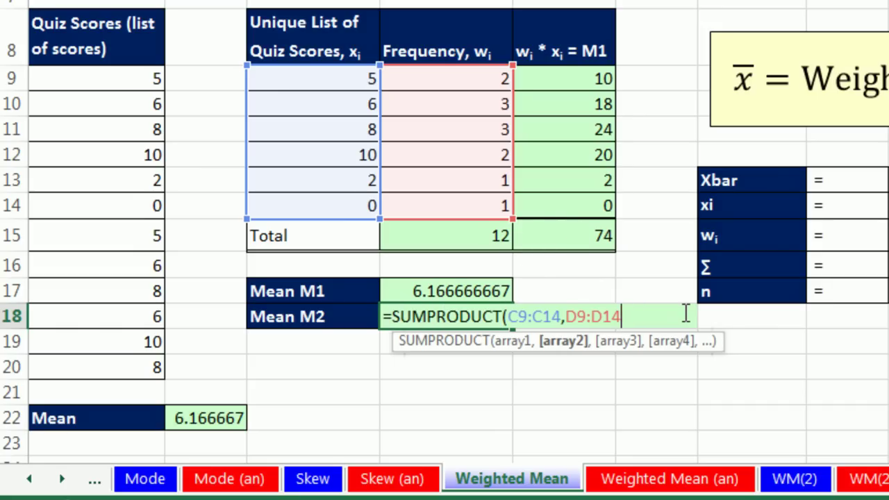
type(")")
key("ctrl+Return")
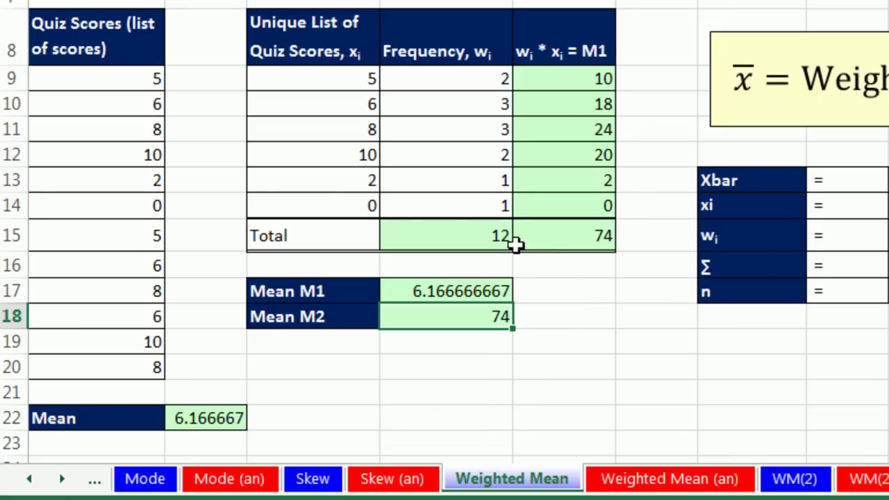
Check the frequency total formula in D15 and extend the Mean M2 formula in D18 with /SUM(D9:D14)
double_click(480, 232)
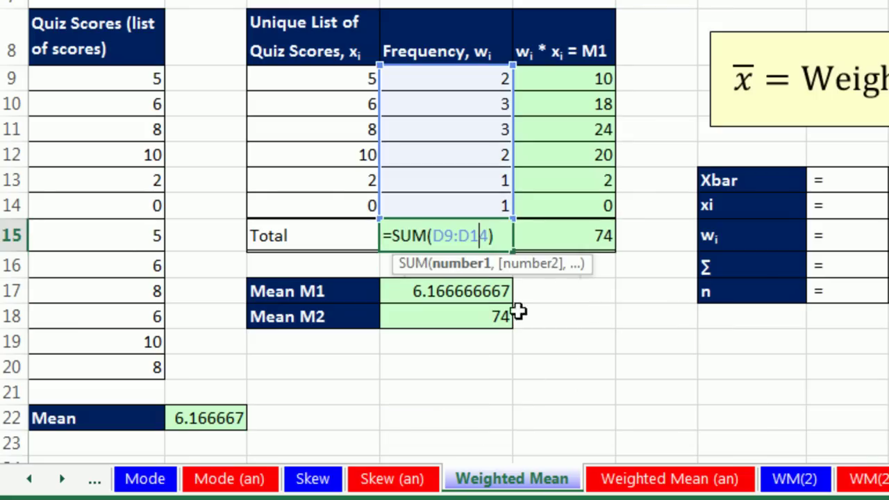
key("Escape")
left_click(492, 316)
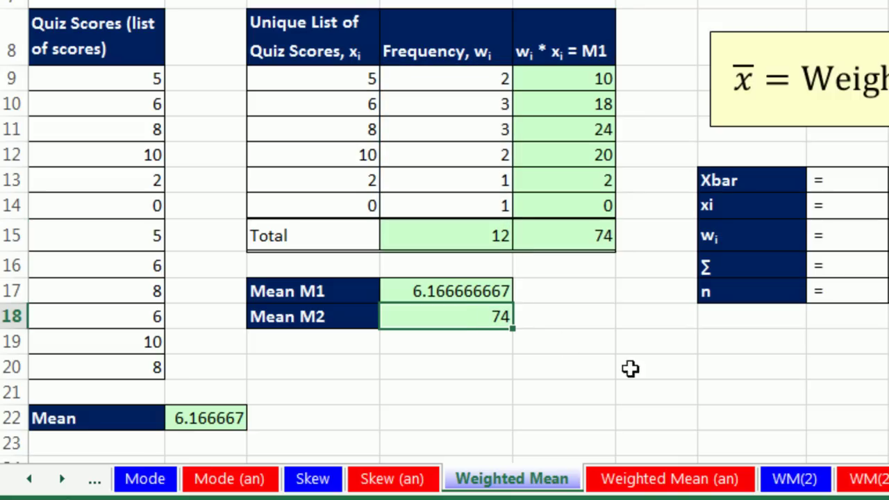
key("F2")
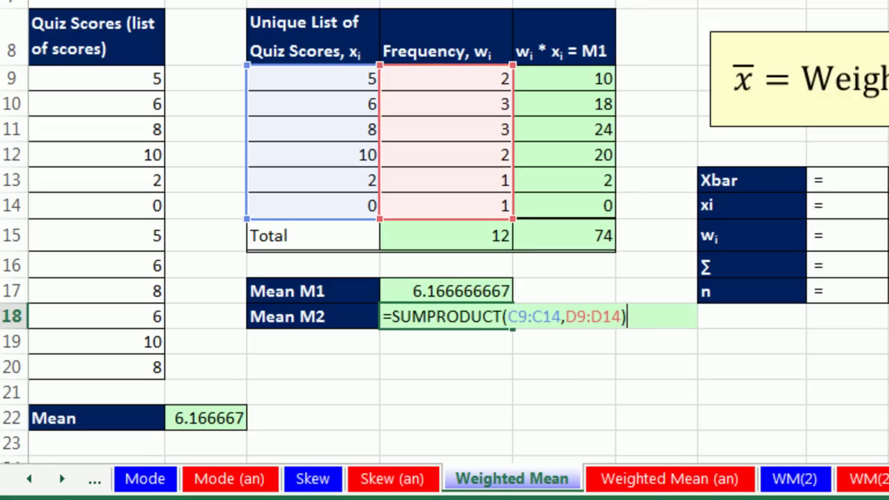
type("/sum")
key("Tab")
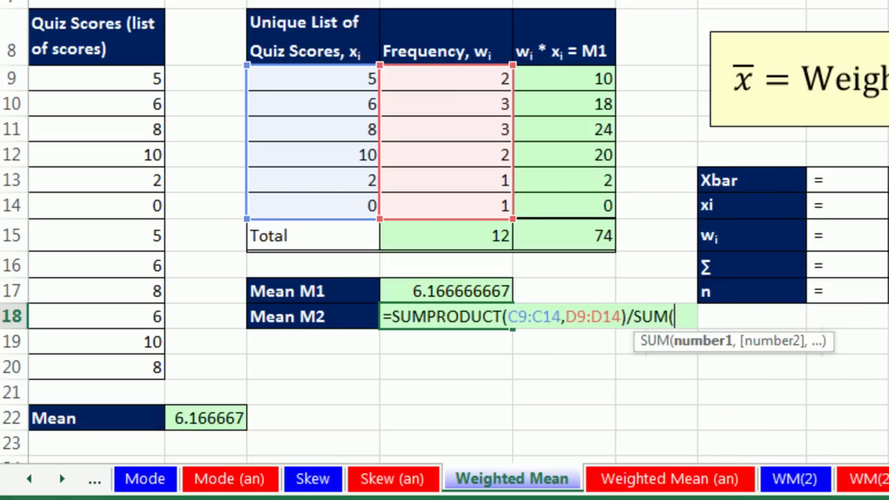
left_click_drag(476, 81, 510, 202)
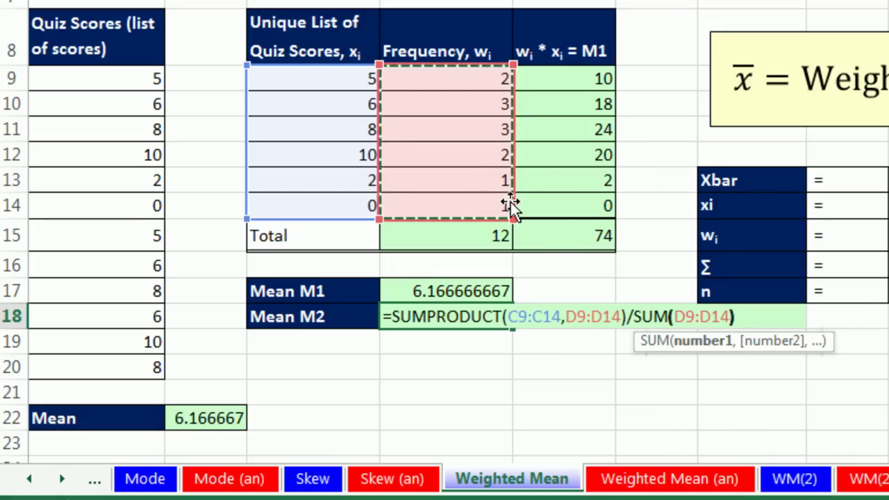
type(")")
key("ctrl+Return")
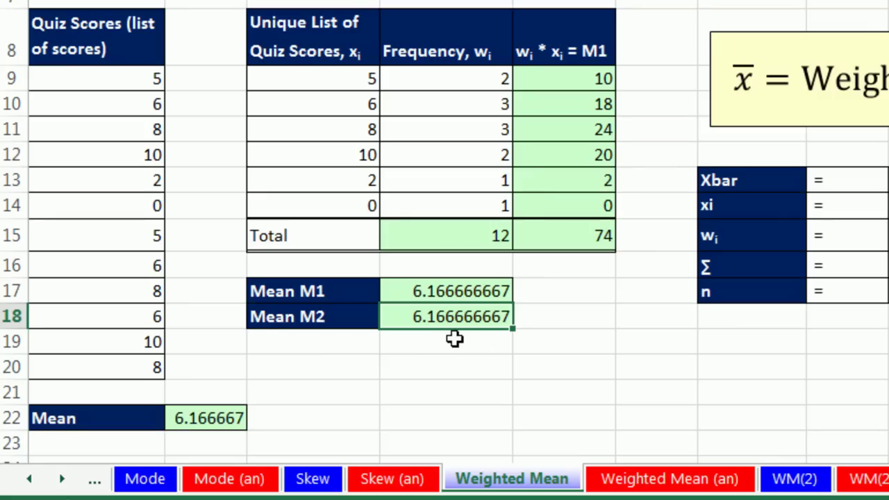
Clear the product column E9:E15 and the frequency total in D15, and inspect the Mean M1 and Mean M2 formulas
left_click_drag(545, 77, 562, 236)
left_click_drag(461, 234, 549, 240)
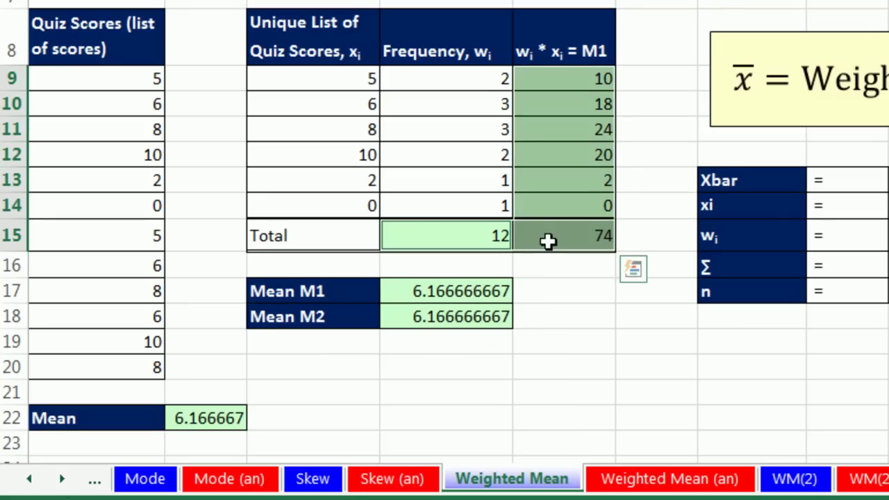
key("Delete")
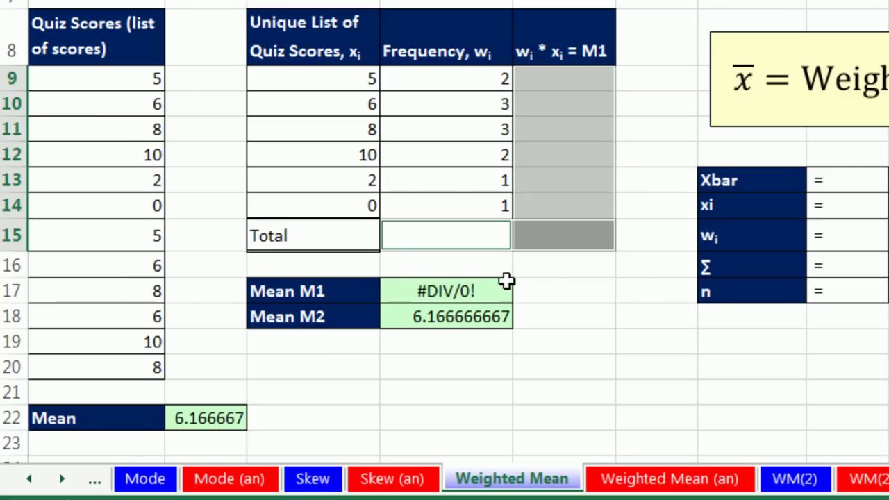
left_click(478, 288)
key("F2")
left_click(493, 317)
key("F2")
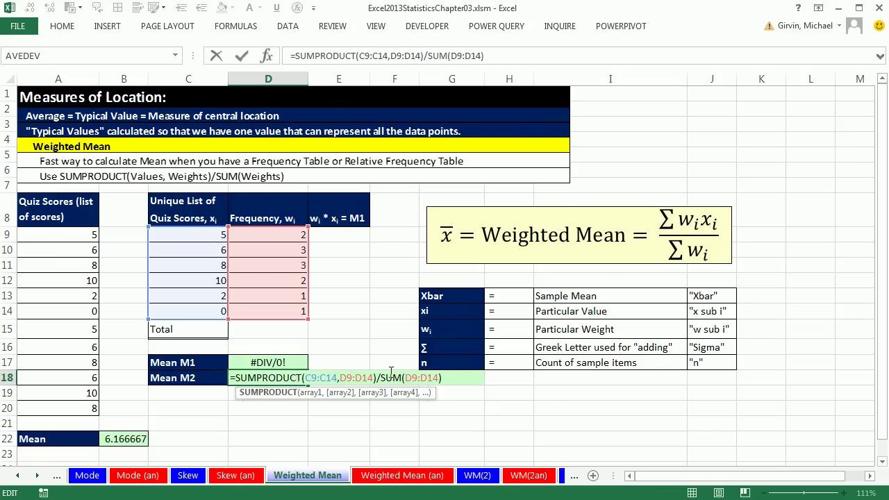
Leave the Mean M2 formula unedited and undo the clearing of E9:E15 and D15
key("Escape")
key("ctrl+z")
key("ctrl+z")
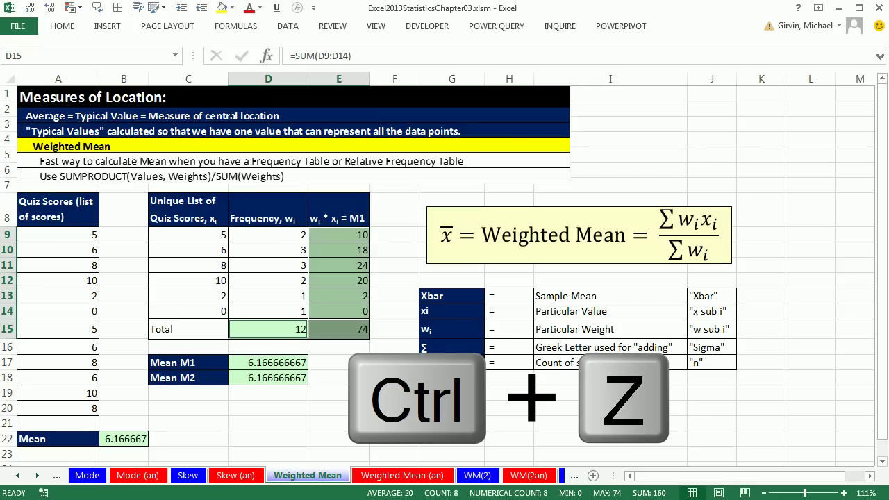
On the WM(2) sheet, enter =B5*C5 in D5 to multiply quantity by unit price, and fill it down to D15
left_click(477, 476)
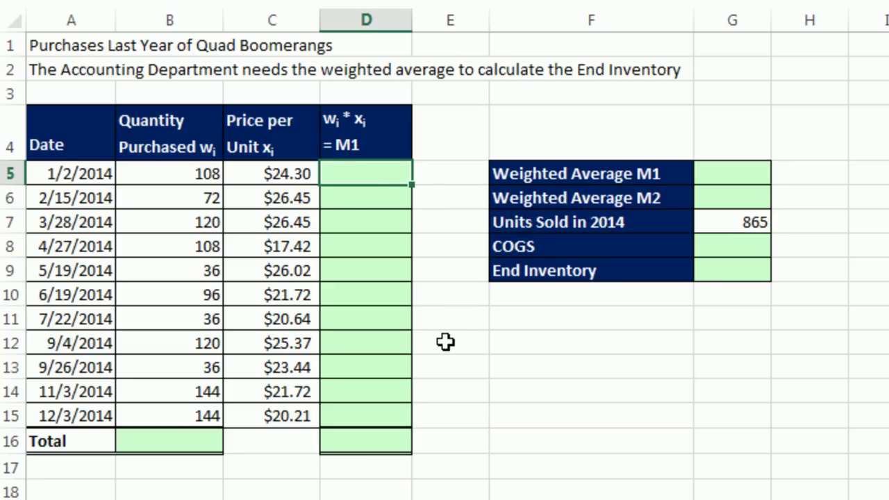
key("Left")
key("Left")
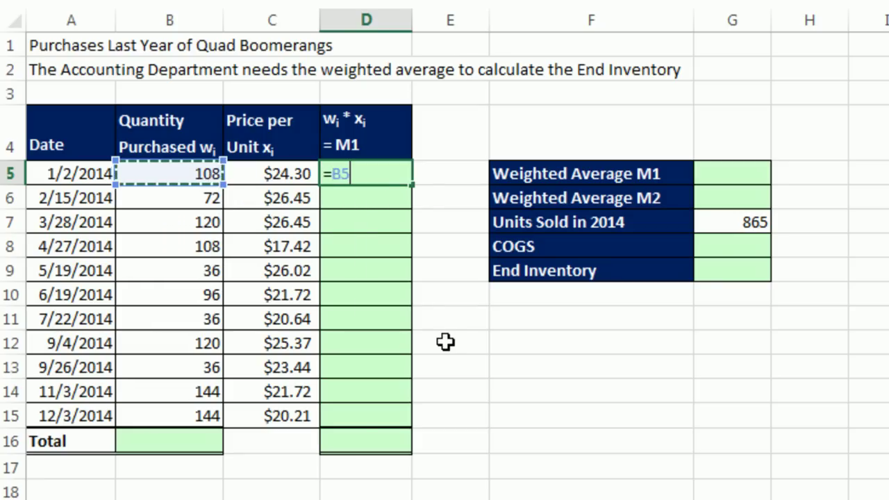
type("*")
key("Left")
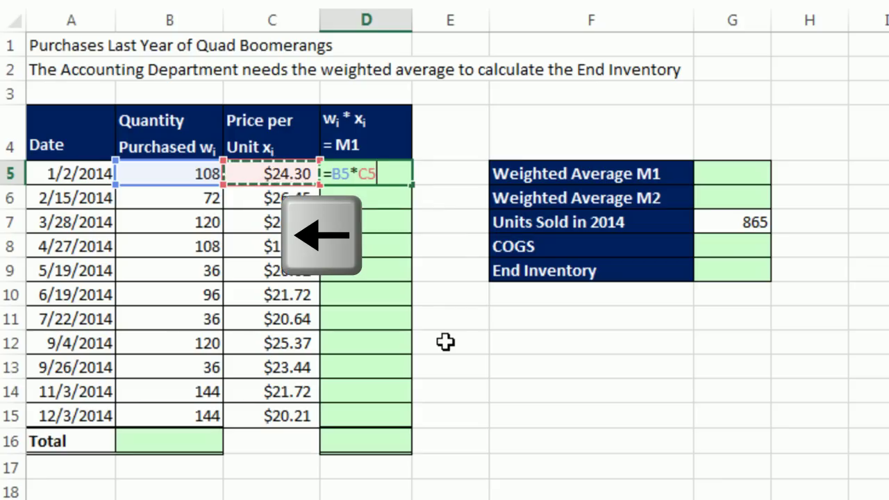
key("ctrl+Return")
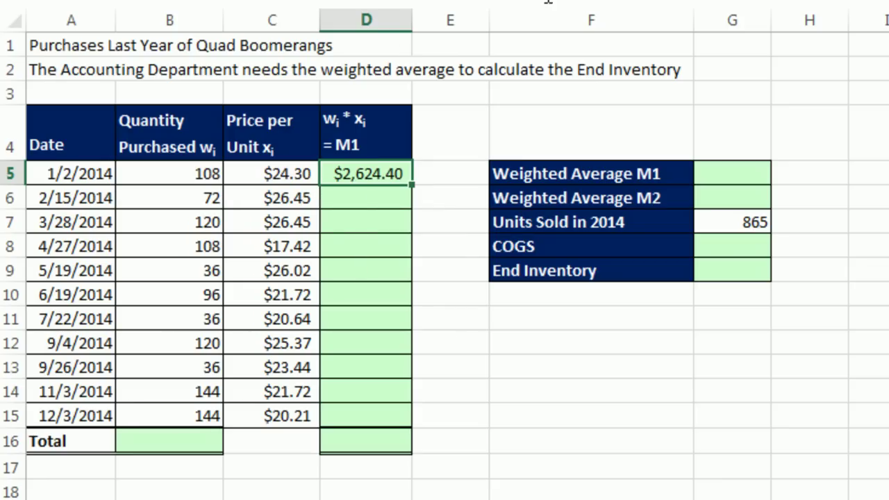
left_click_drag(415, 186, 431, 422)
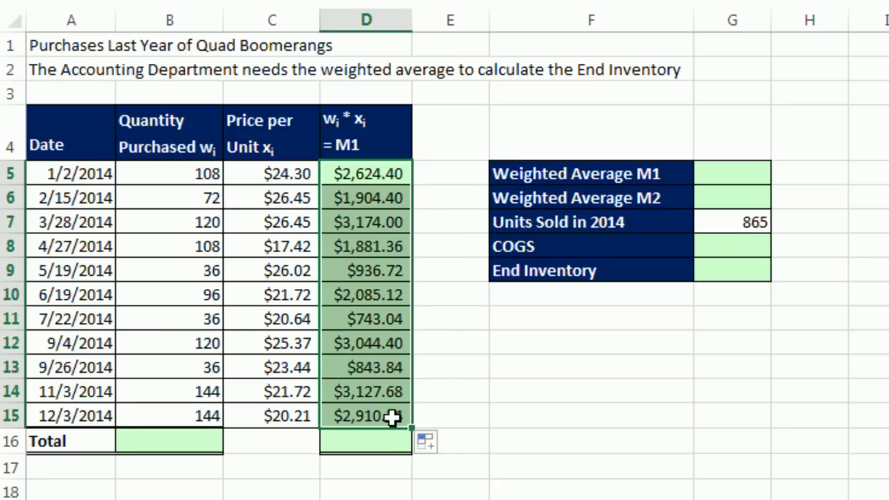
Total the product column in D16 and the purchased quantities in B16 with SUM over rows 5 to 15
left_click(387, 441)
key("alt+equal")
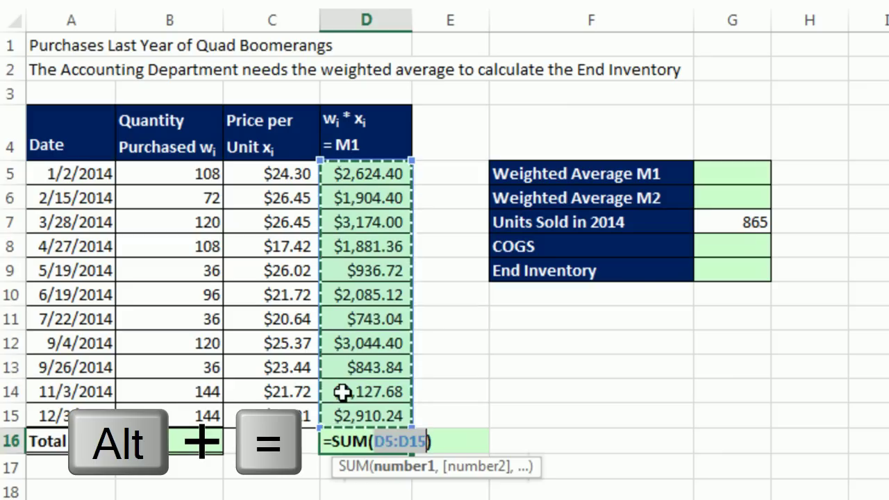
key("Return")
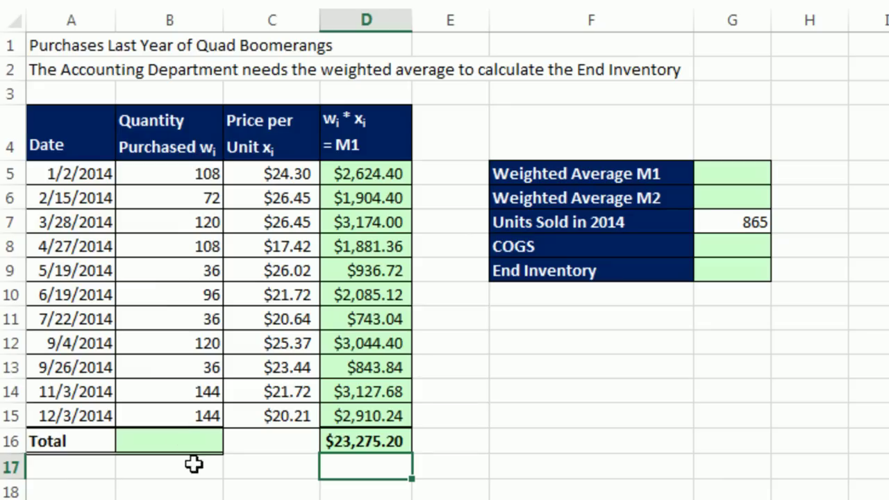
left_click(186, 441)
key("alt+equal")
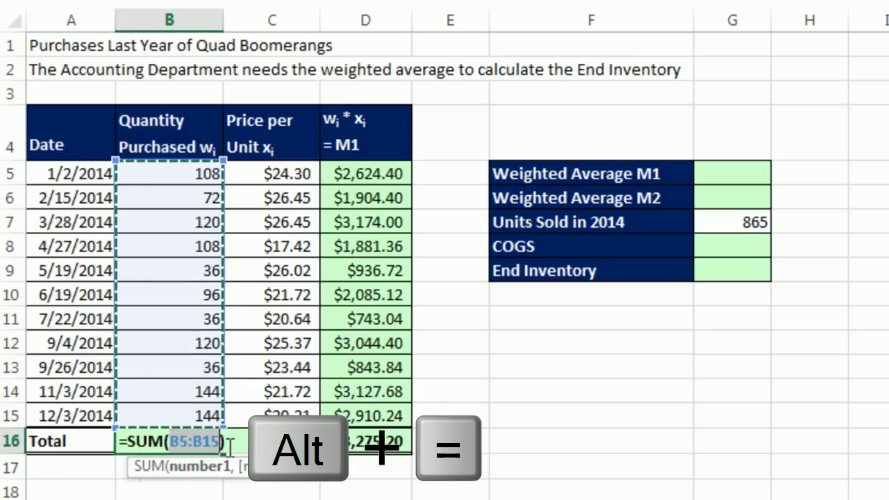
key("Return")
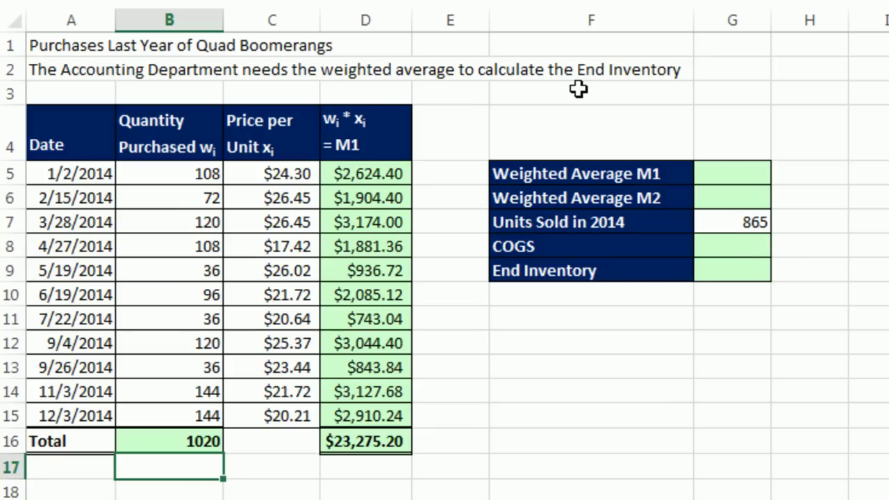
Calculate Weighted Average M1 in G5 with =D16/B16, dividing the product total by the total quantity
left_click(720, 173)
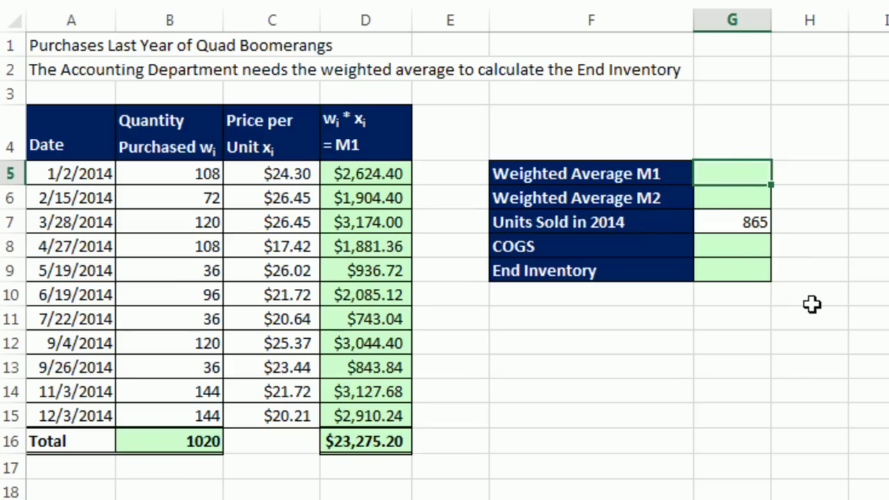
type("=")
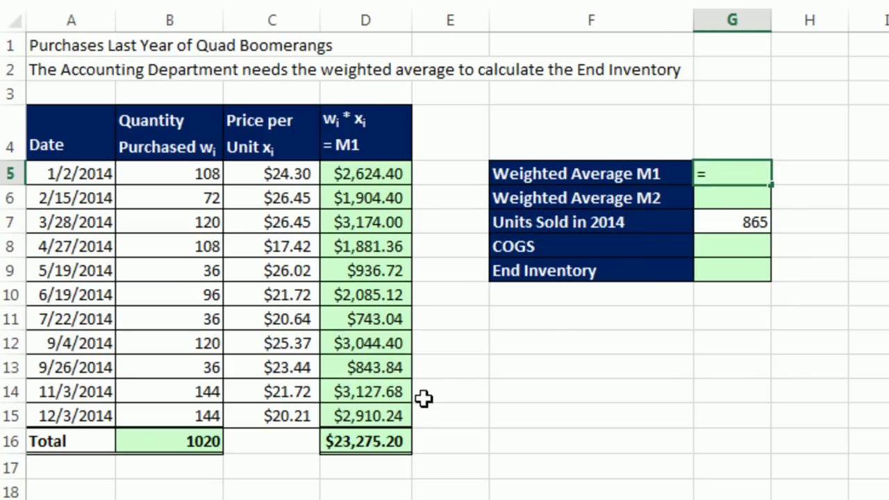
left_click(386, 442)
type("/")
left_click(186, 434)
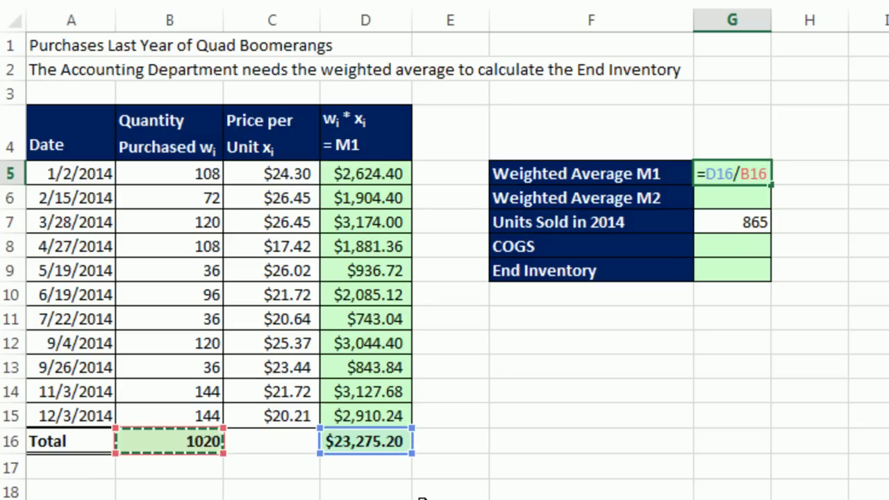
key("Return")
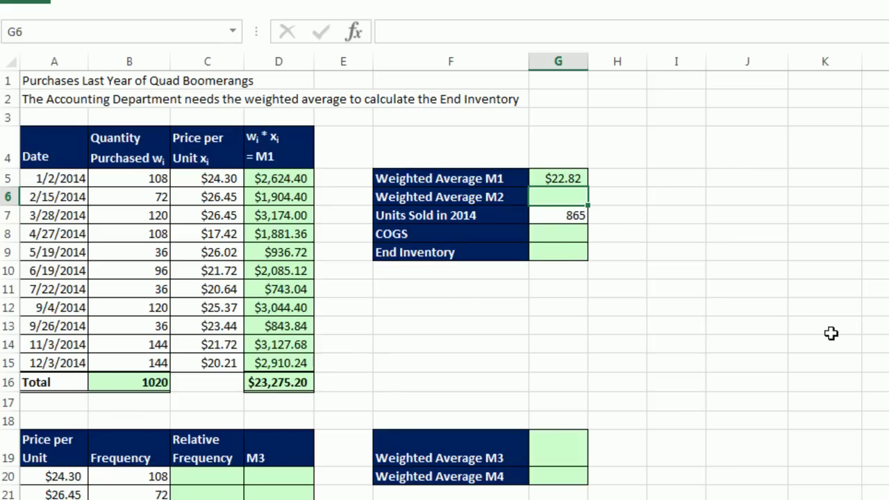
Enter =SUMPRODUCT(C5:C15,B5:B15) in G6 for Weighted Average M2, multiplying unit prices by purchased quantities
type("=sump")
key("Tab")
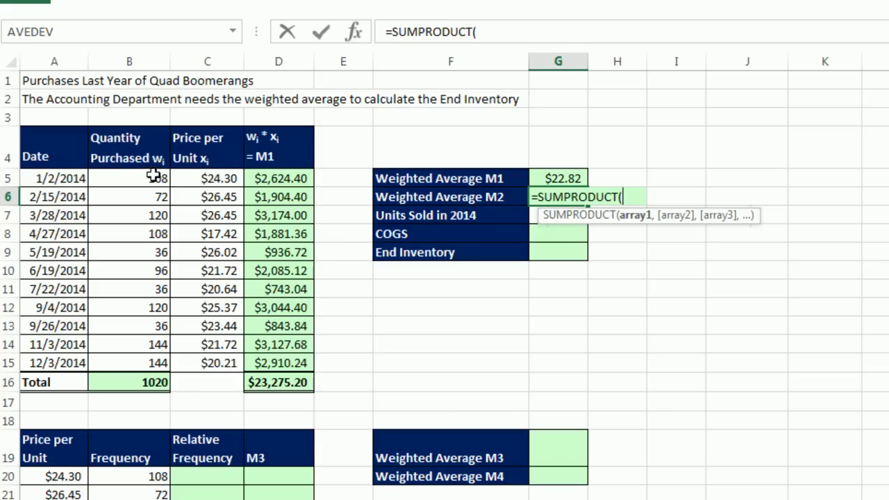
left_click_drag(184, 178, 221, 360)
type(",")
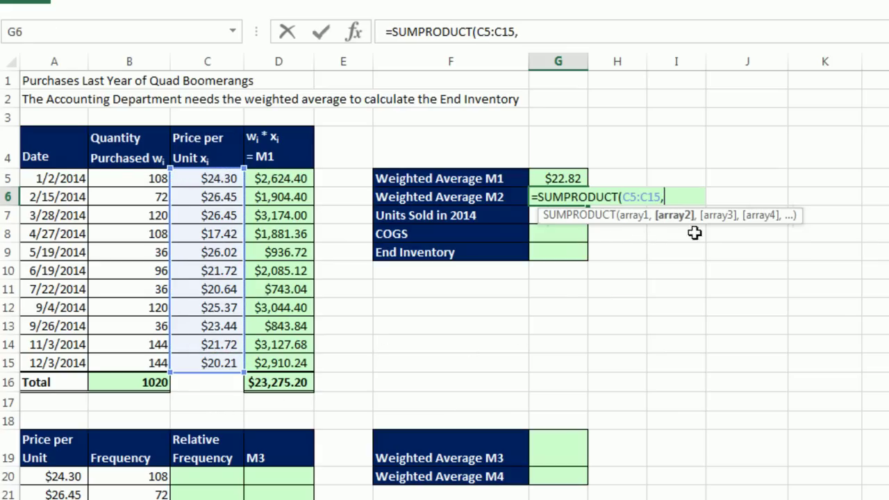
left_click_drag(117, 177, 138, 357)
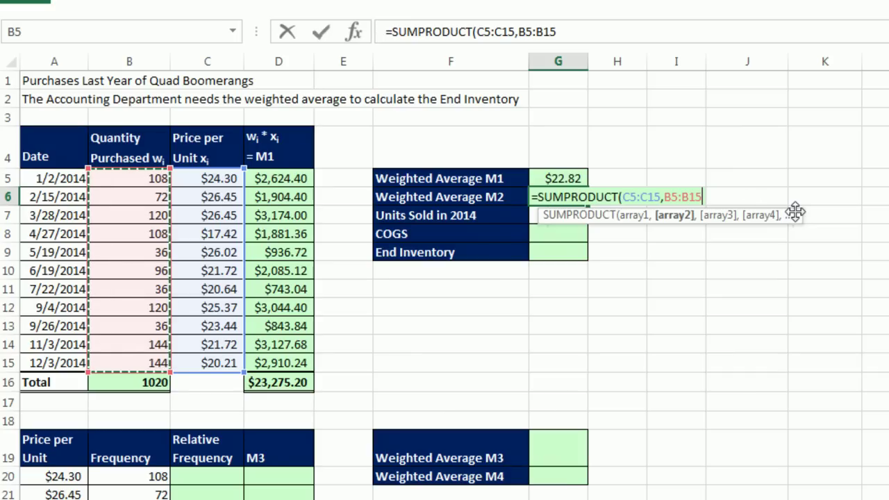
type(")")
key("ctrl+Return")
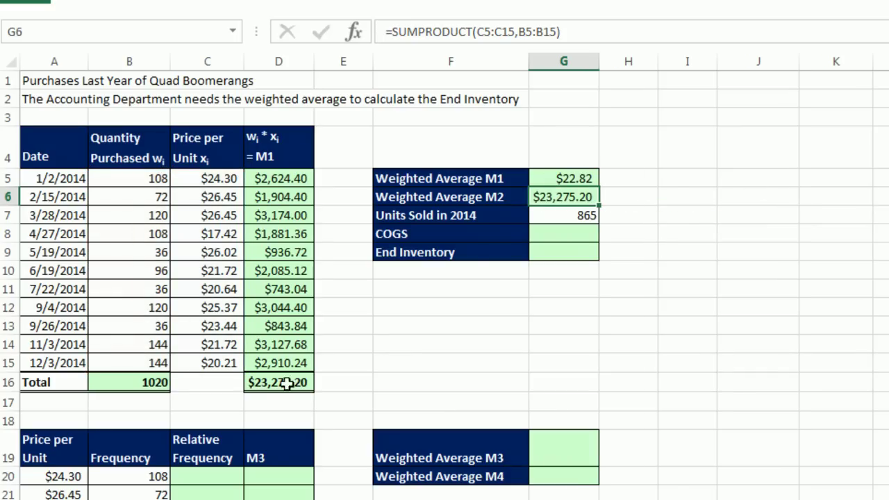
Extend the G6 formula by dividing the SUMPRODUCT by SUM(B5:B15), the total quantity purchased
key("F2")
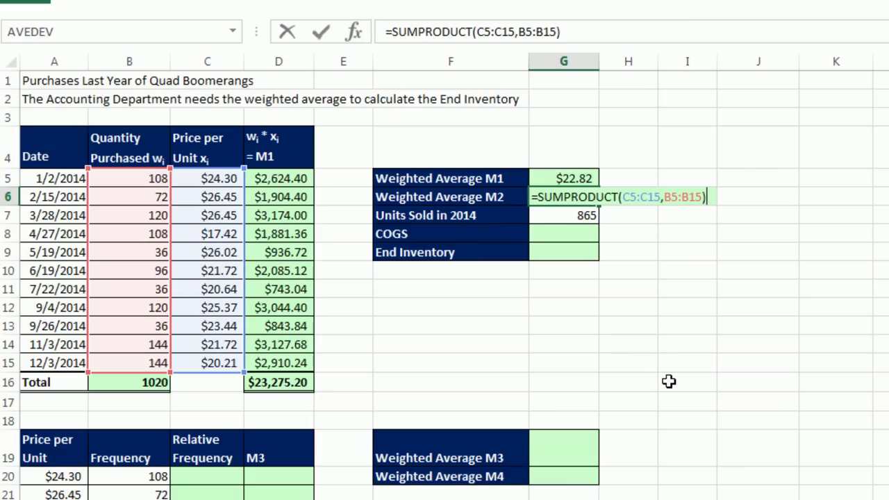
type("/sum")
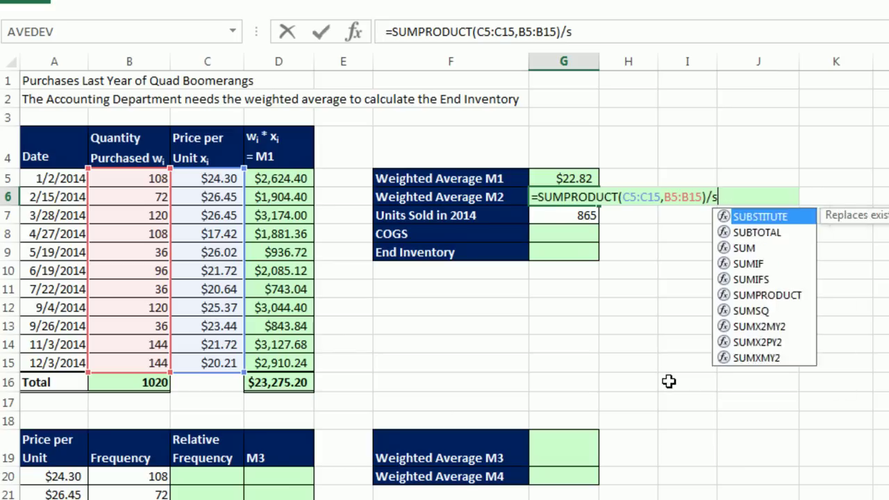
key("Tab")
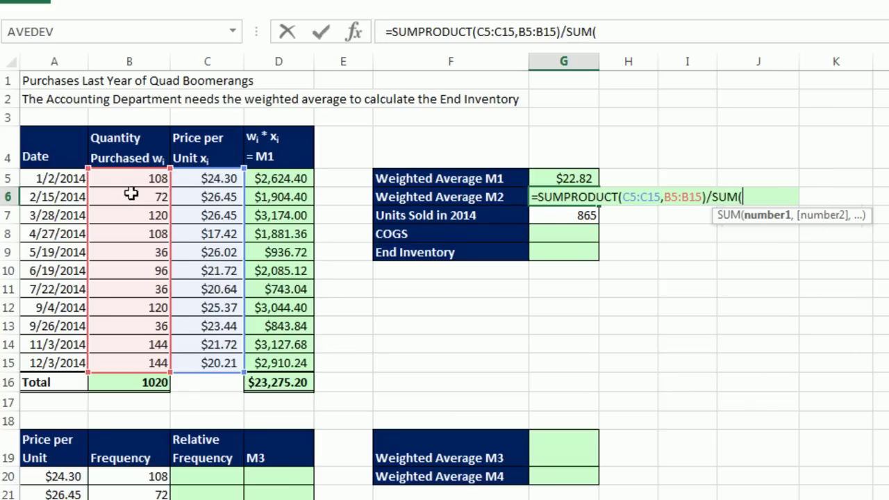
left_click_drag(132, 176, 151, 359)
type(")")
key("ctrl+Return")
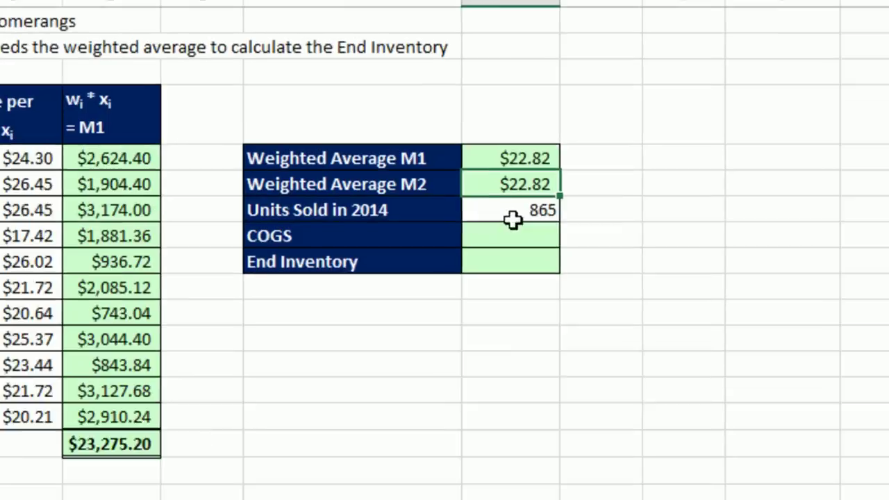
Calculate COGS in G8 with =G7*G6, multiplying the units sold by Weighted Average M2
left_click(563, 215)
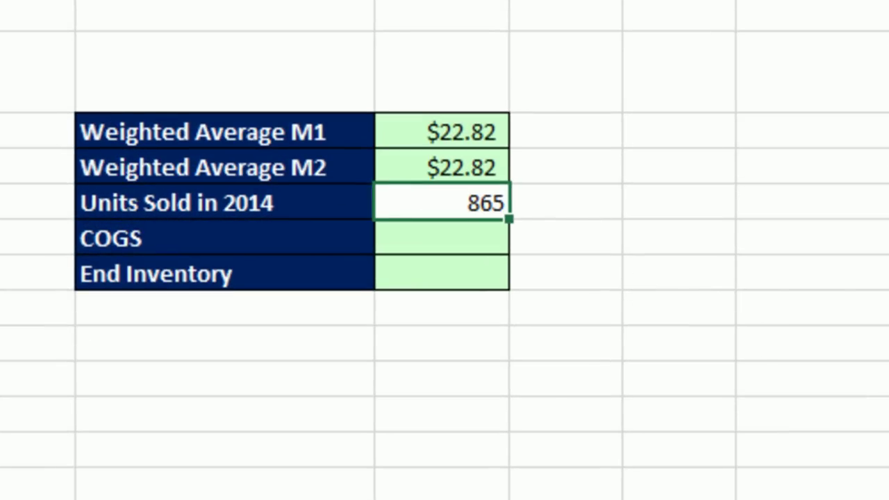
left_click(488, 236)
type("=")
key("Up")
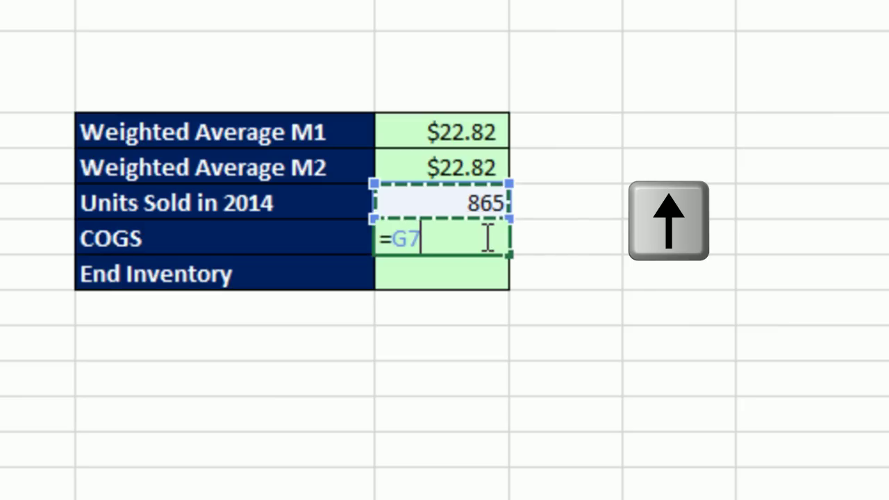
type("*")
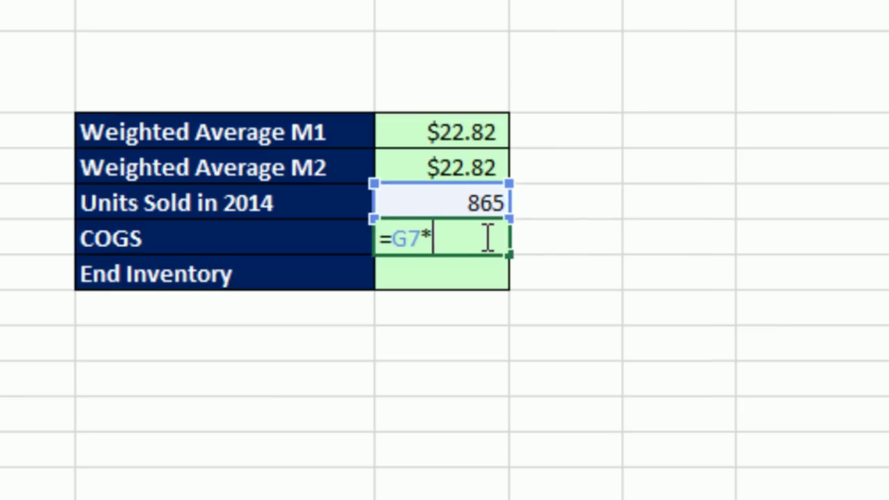
key("Up")
key("Up")
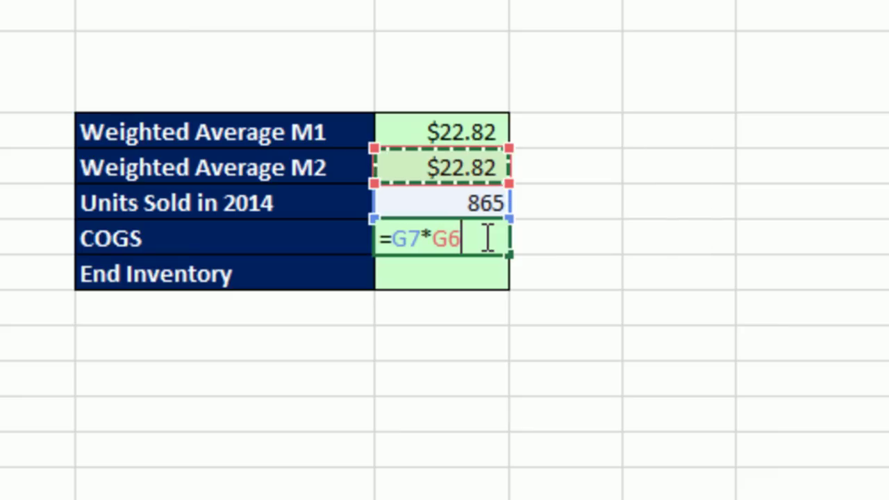
key("Return")
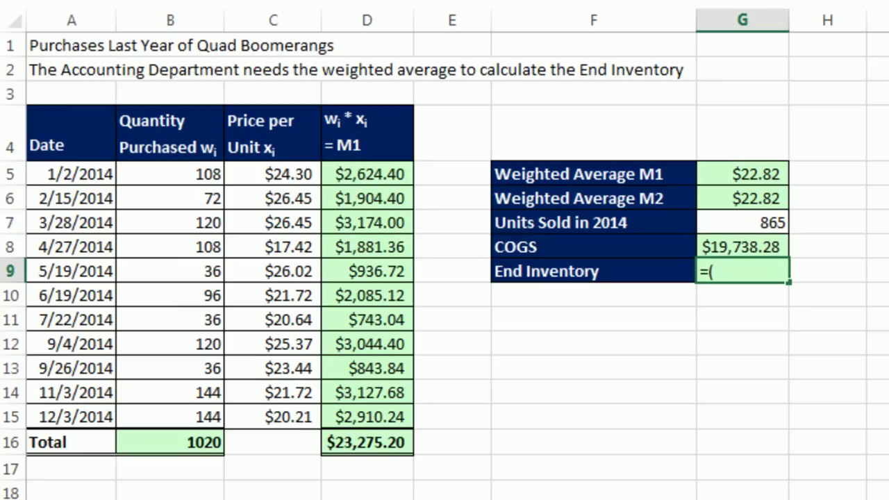
Calculate End Inventory in G9 with =(B16-G7)*G6, multiplying the unsold units by Weighted Average M2
left_click(193, 445)
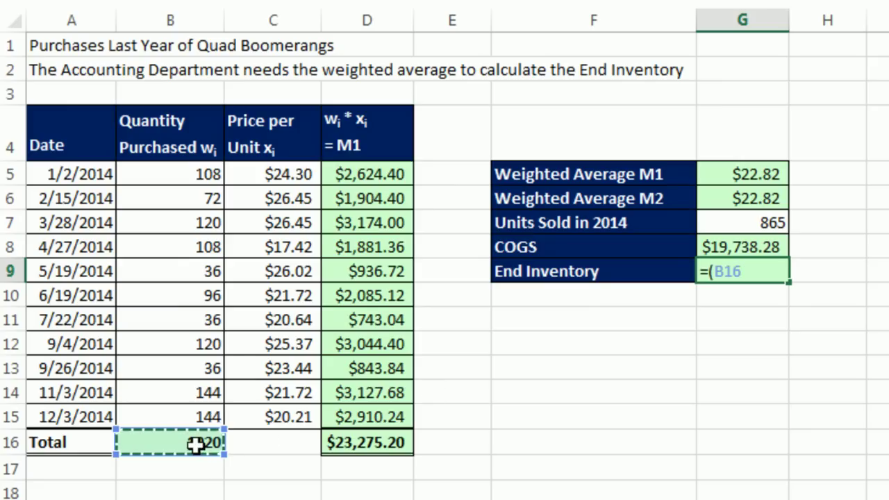
type("-")
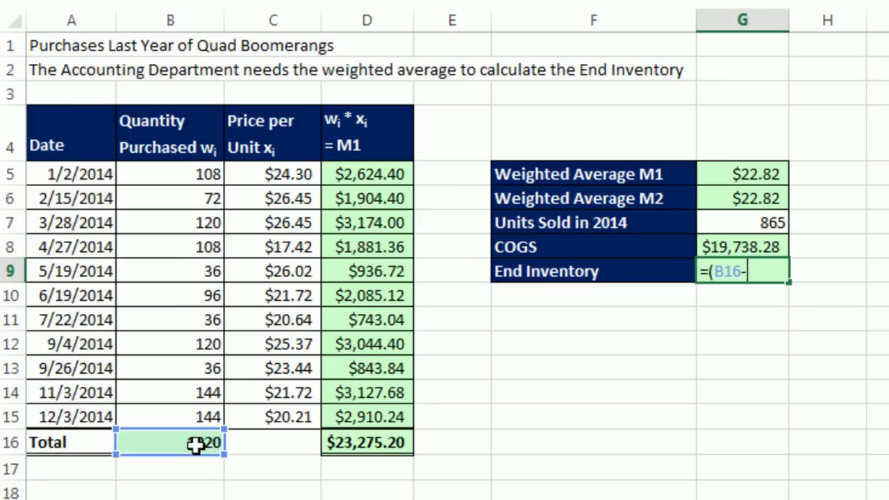
left_click(739, 221)
type(")*")
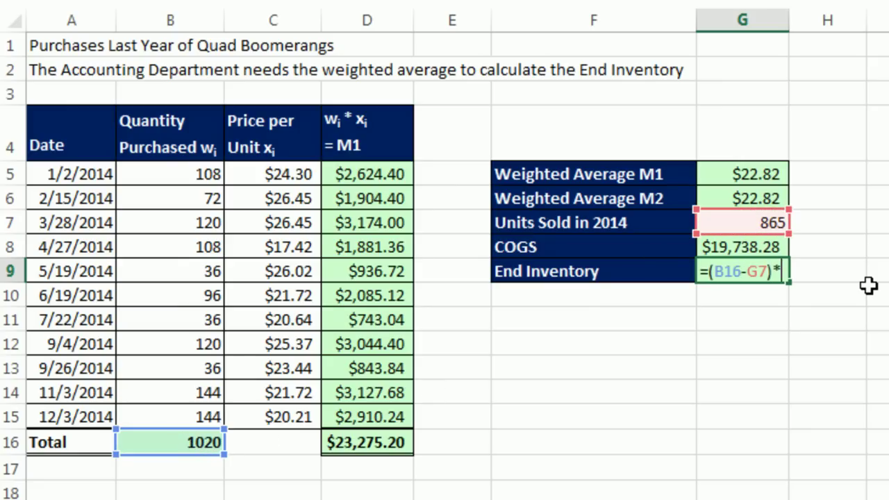
left_click(765, 195)
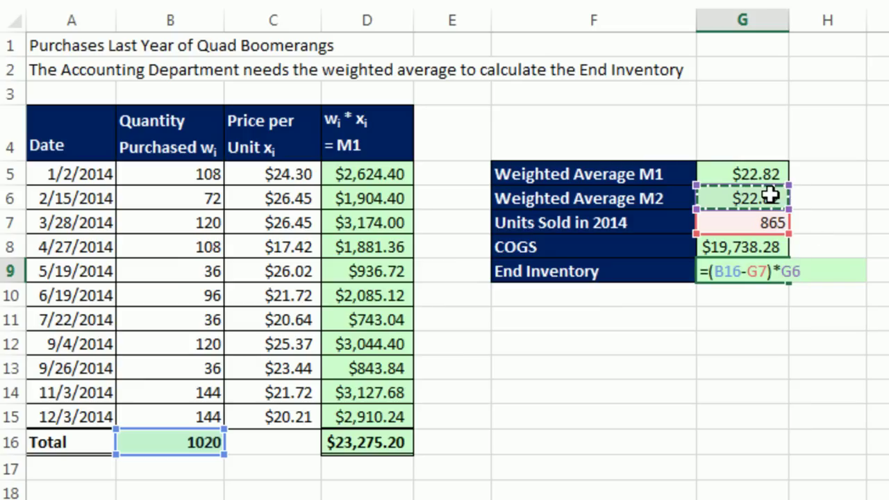
key("ctrl+Return")
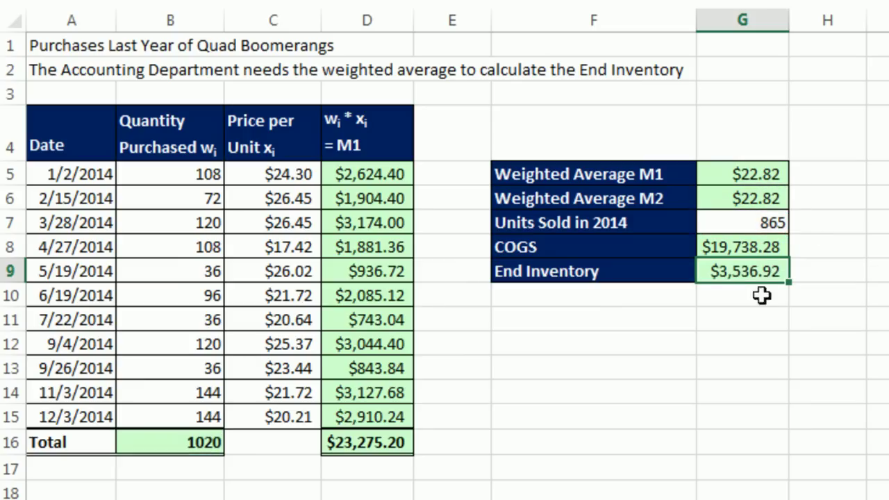
Add COGS and End Inventory in G10 with SUM over G8:G9
left_click(746, 297)
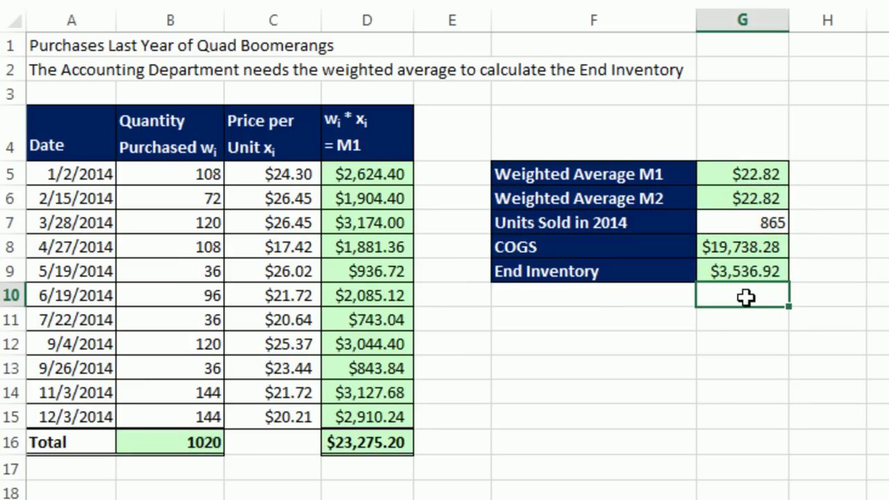
key("alt+equal")
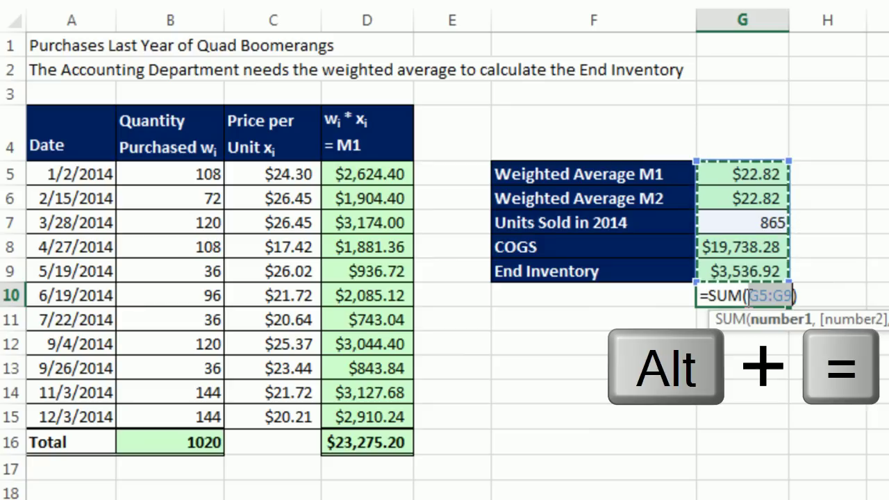
left_click_drag(726, 248, 731, 271)
key("Return")
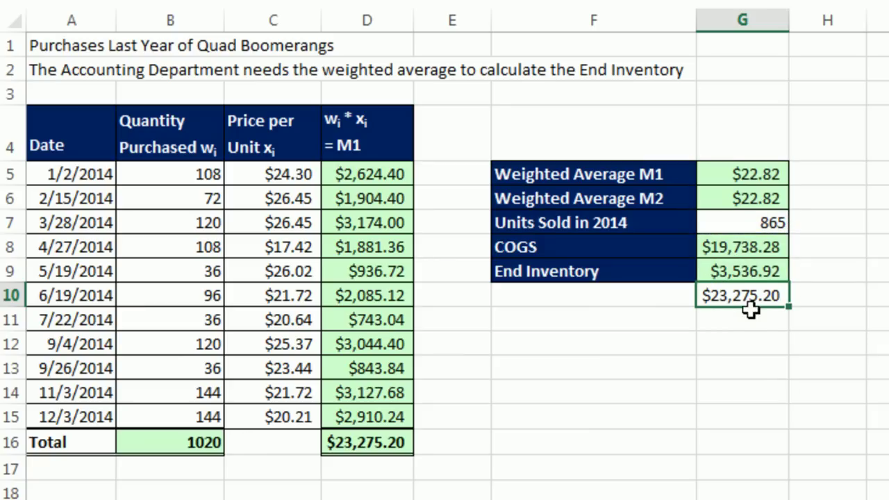
Move the sum from G10 to G11 and label it with a bold Total in F11 and Check in H11
left_click_drag(747, 309, 746, 332)
left_click(648, 319)
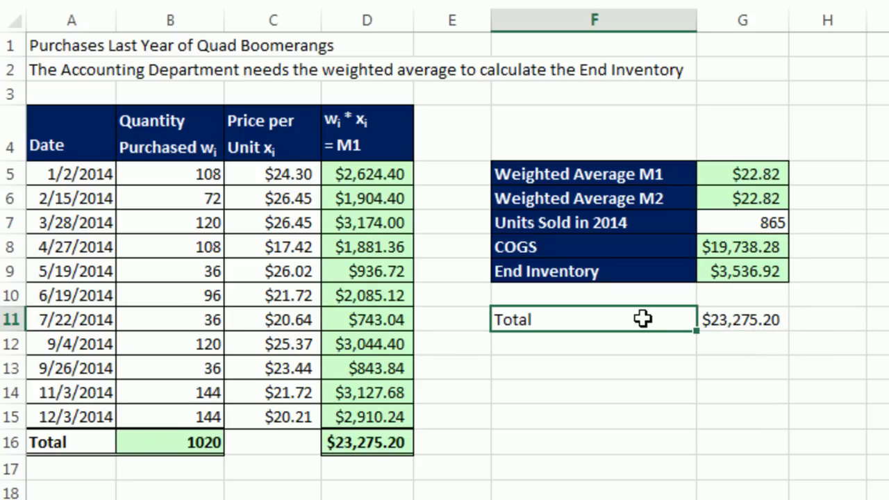
left_click(835, 315)
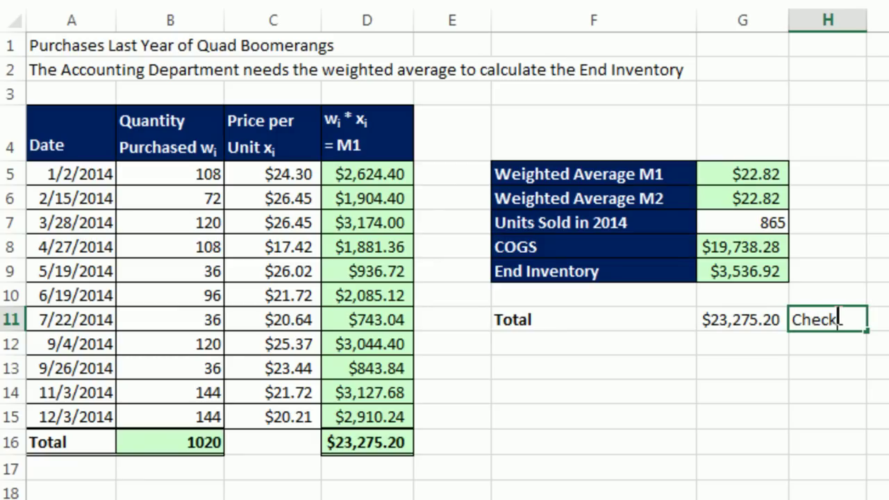
left_click(765, 276)
left_click(778, 247)
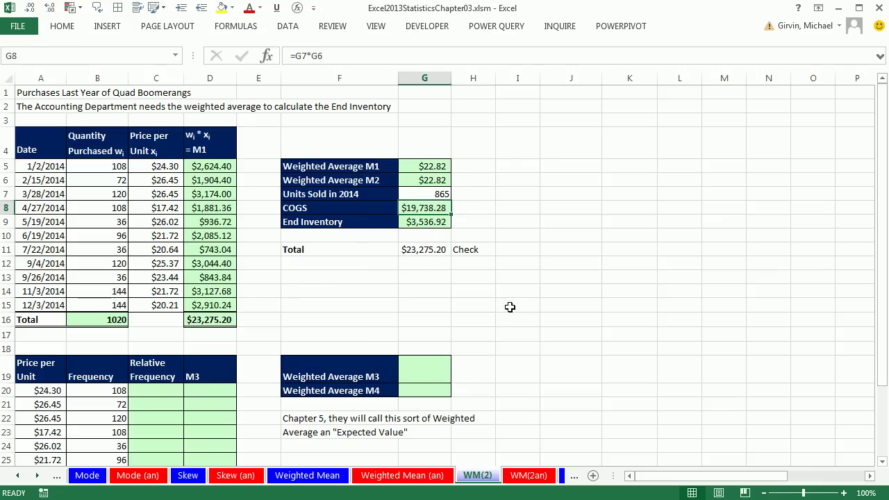
Calculate the percent frequency in C20 with =B20/$B$31 and fill it down to C30
left_click(544, 333)
scroll(274, 362, "down", 5)
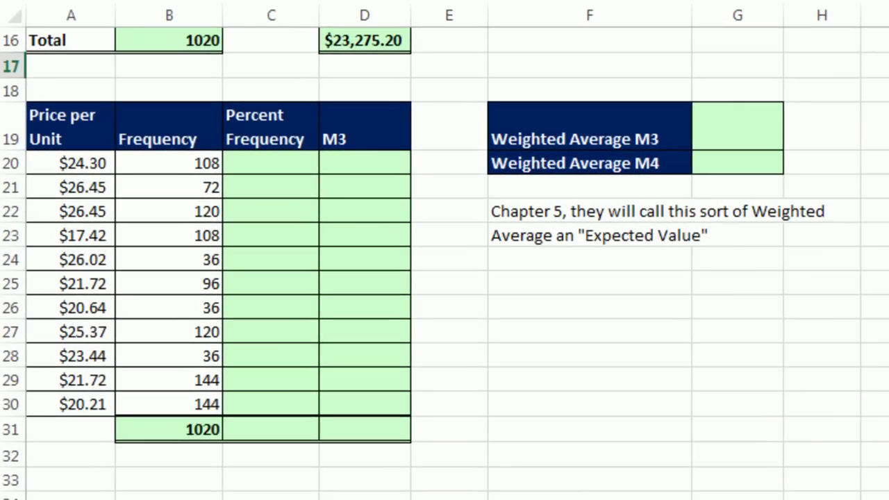
scroll(444, 260, "down", 1)
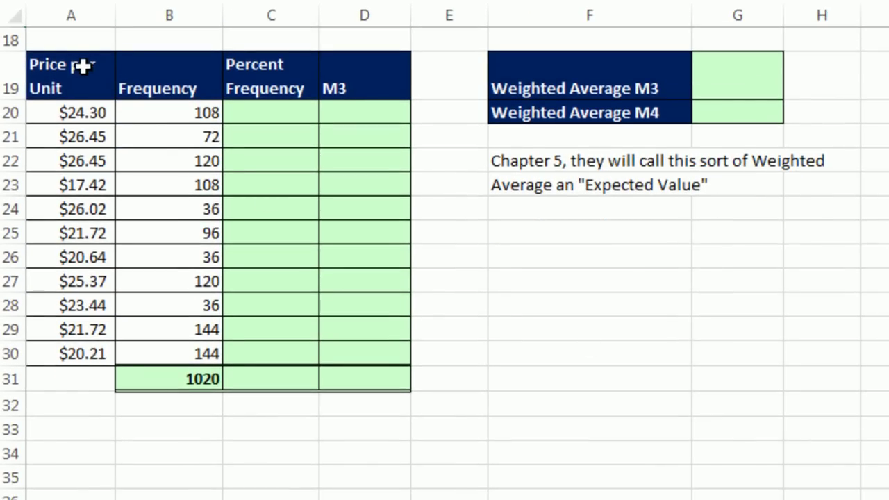
left_click_drag(82, 65, 92, 348)
left_click_drag(192, 88, 208, 347)
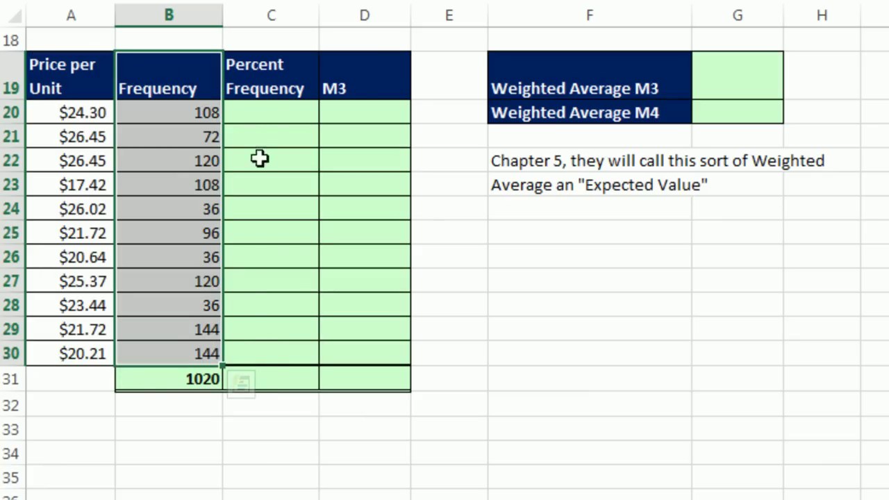
left_click(263, 111)
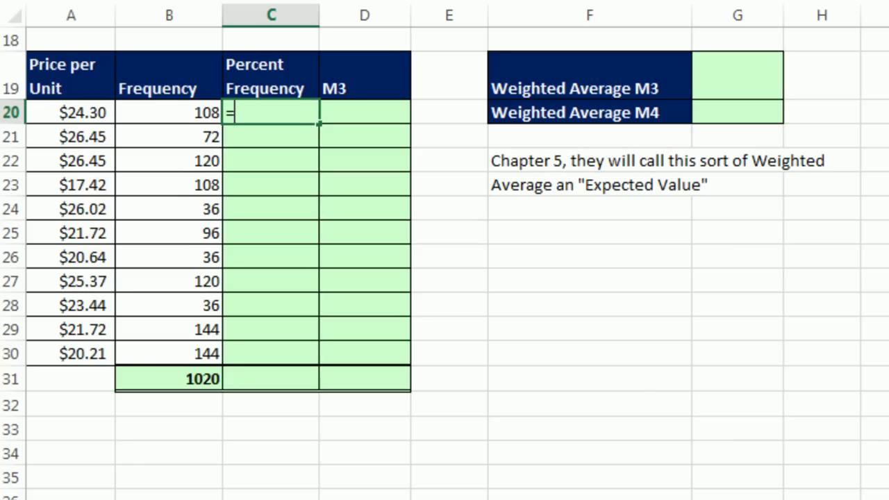
key("Left")
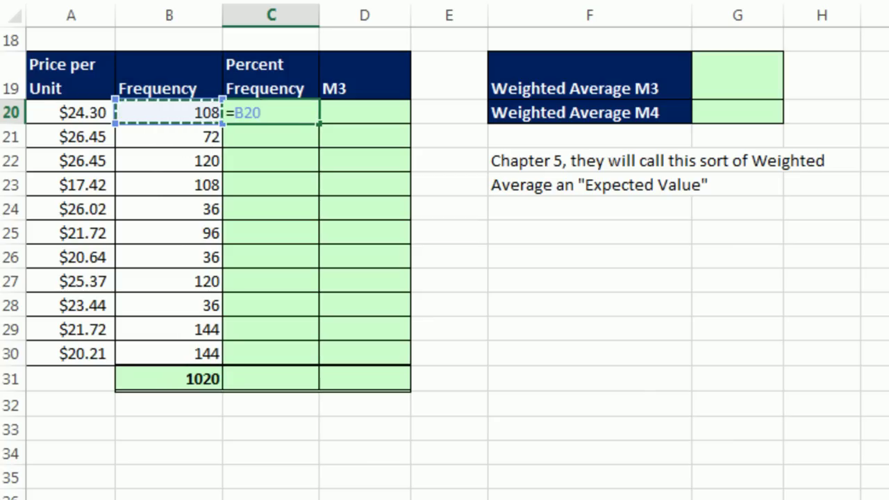
type("/")
left_click(189, 387)
key("F4")
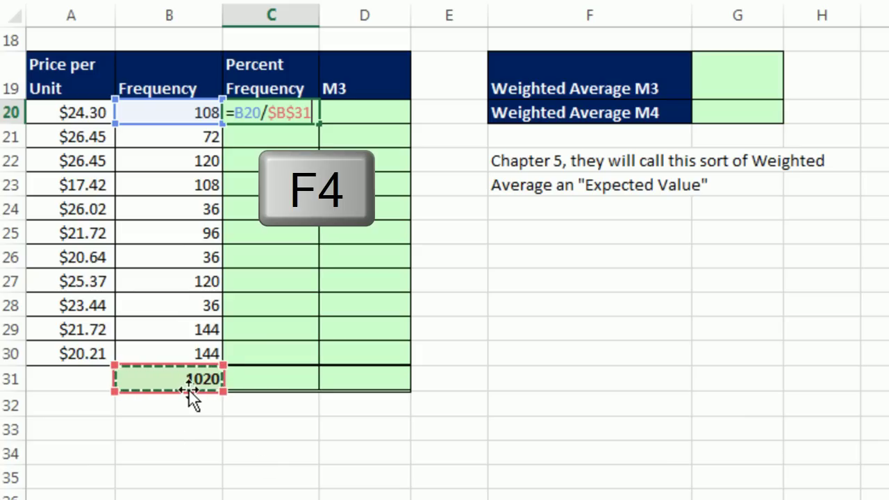
key("ctrl+Return")
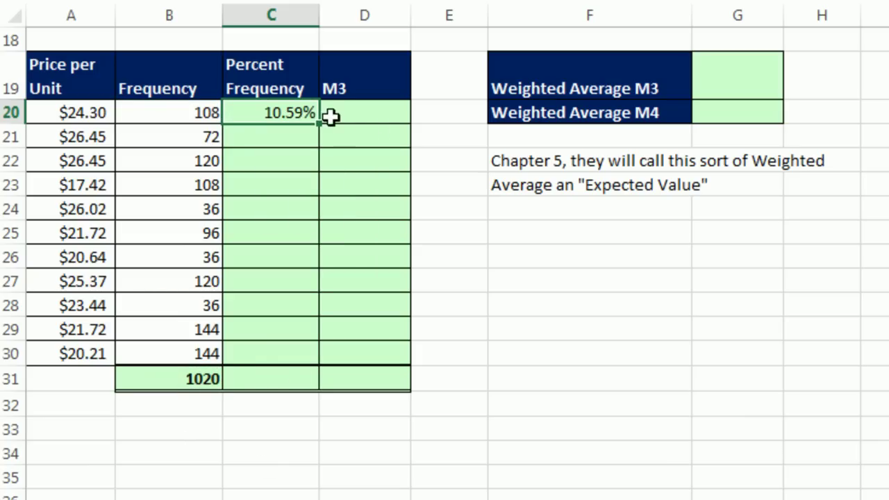
left_click_drag(318, 124, 312, 359)
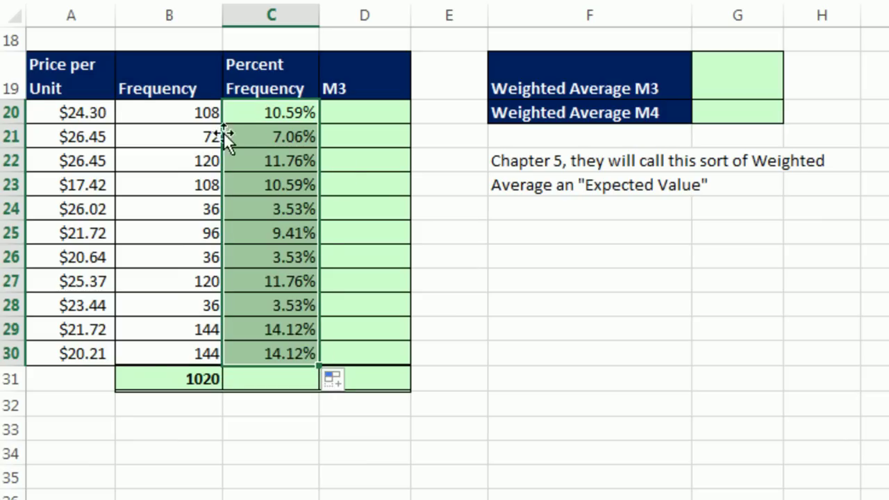
Total the percent frequencies in C31 with =SUM(C20:C30) and select the Price per Unit column A19:A30
left_click(257, 380)
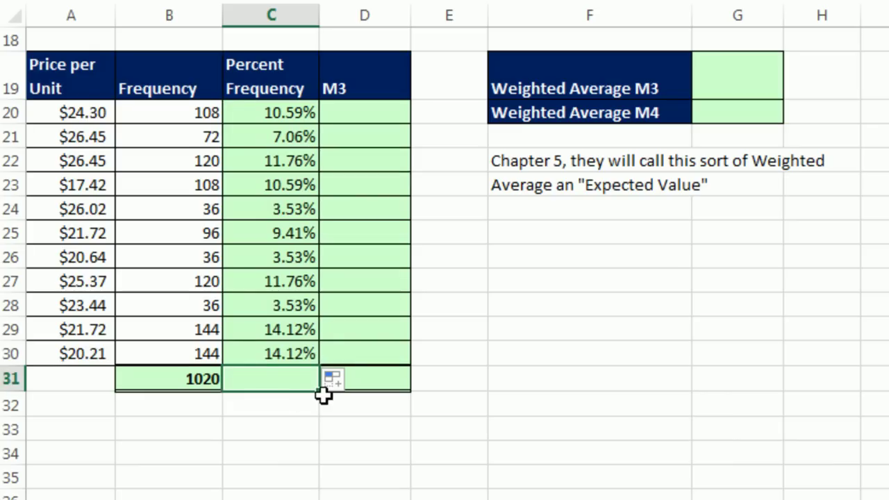
key("alt+equal")
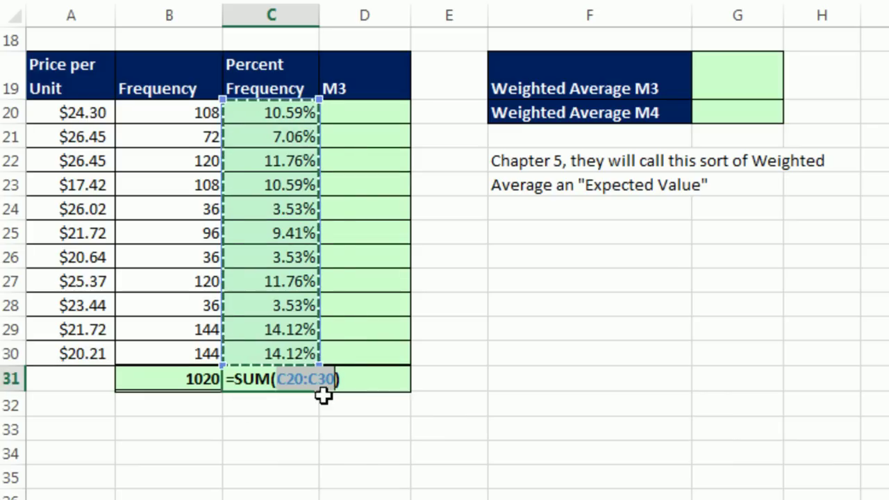
key("Return")
left_click_drag(74, 88, 92, 361)
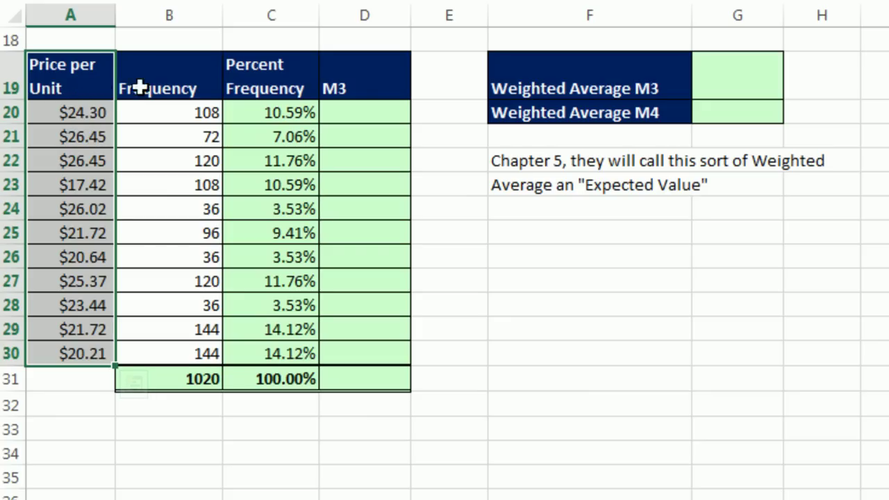
Select the Price per Unit column A19:A30 together with the Percent Frequency column C19:C30
left_click_drag(287, 72, 303, 348)
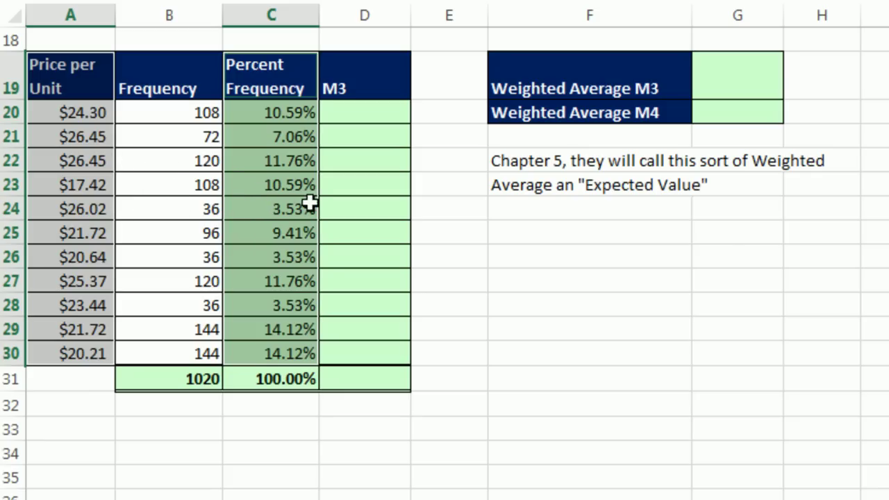
left_click(363, 111)
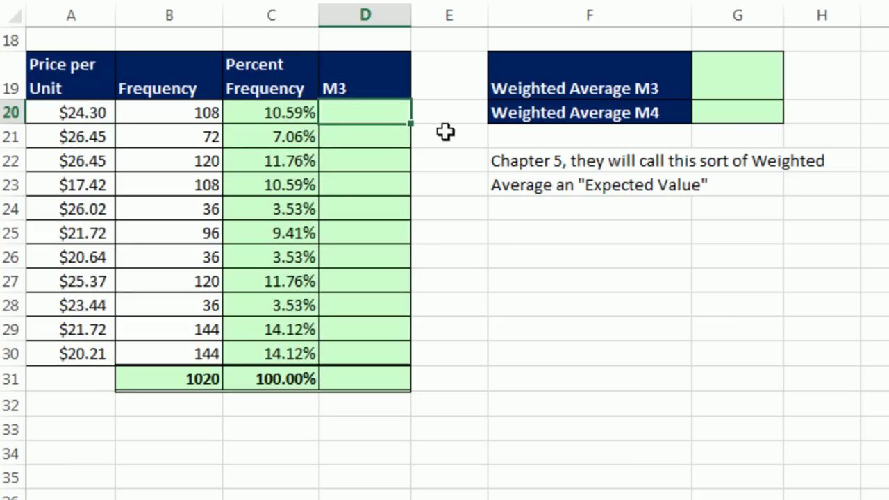
left_click_drag(277, 83, 296, 344)
left_click_drag(80, 86, 63, 351)
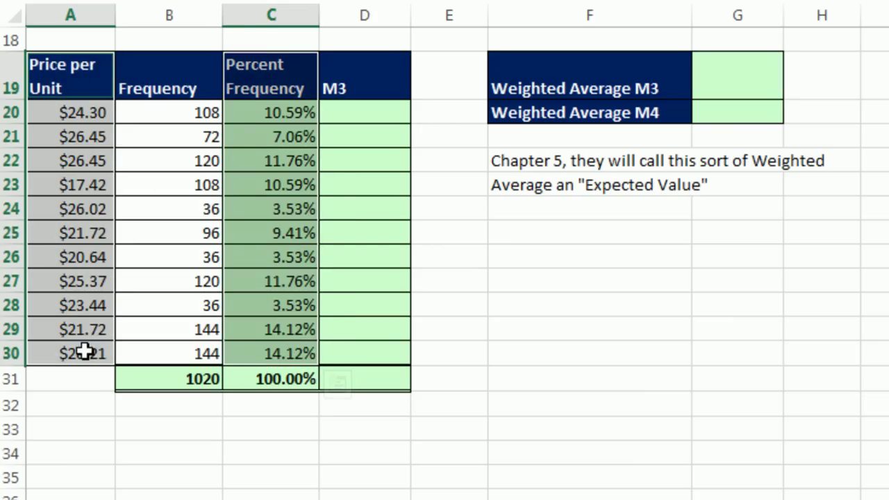
Multiply percent frequency by unit price in D20 with =C20*A20 and fill the formula down to D30
left_click(366, 111)
type("=")
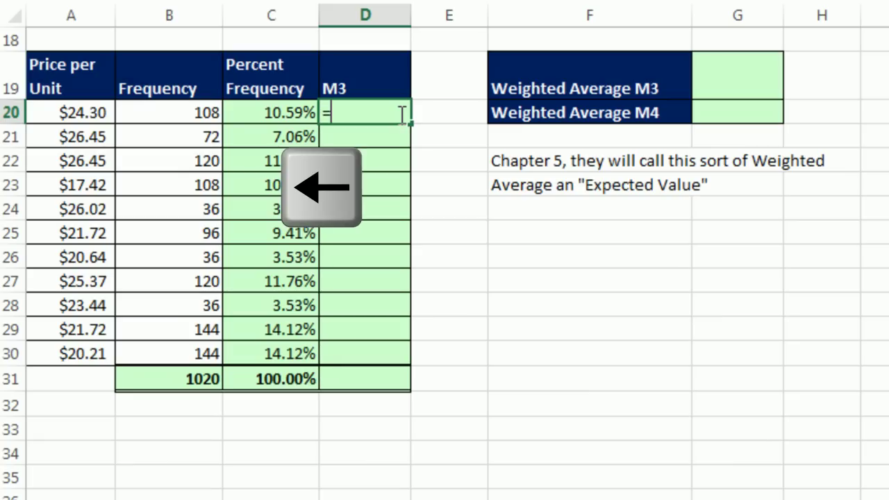
key("Left")
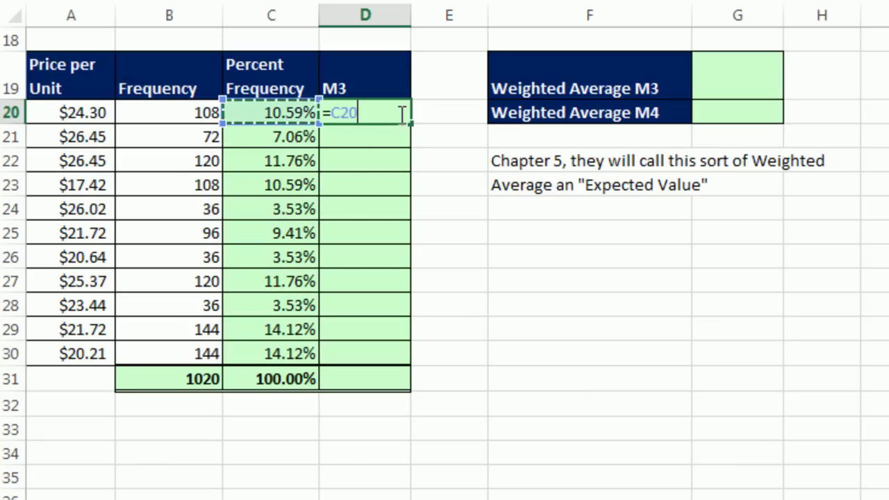
type("*")
key("Left")
key("Left")
key("Left")
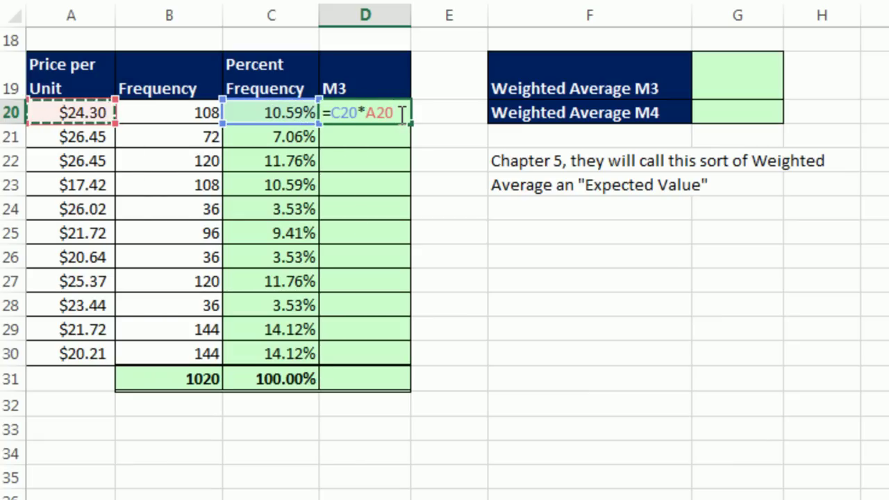
key("ctrl+Return")
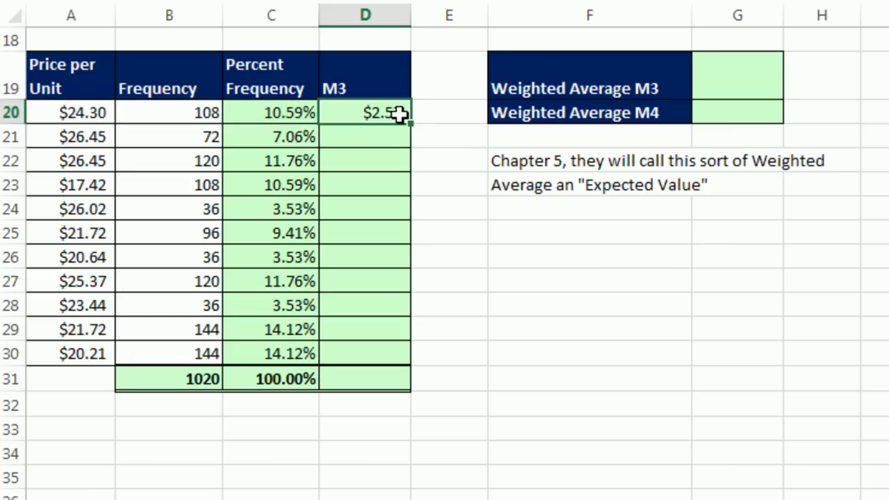
left_click_drag(413, 123, 405, 366)
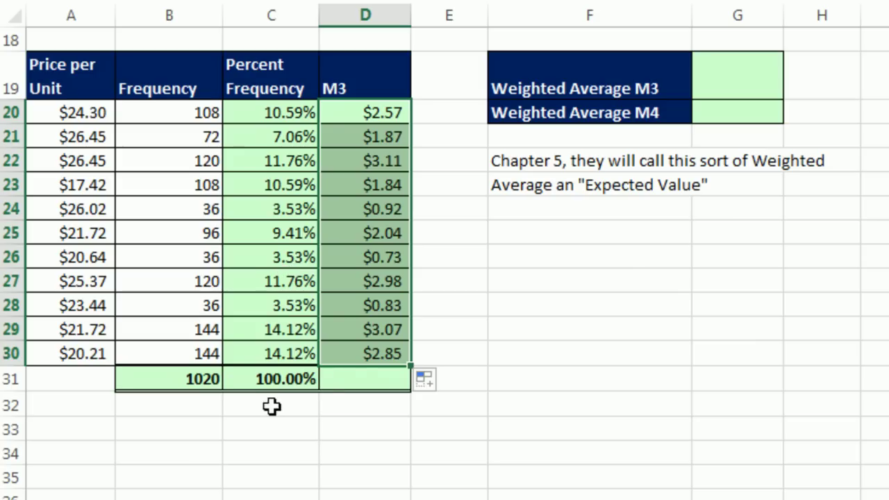
Total the M3 column in D31 with =SUM(D20:D30)
left_click(347, 379)
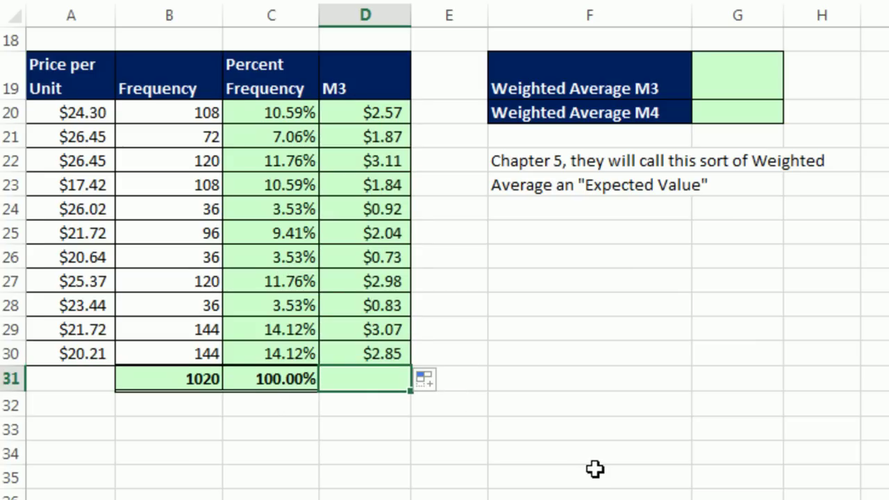
key("alt+equal")
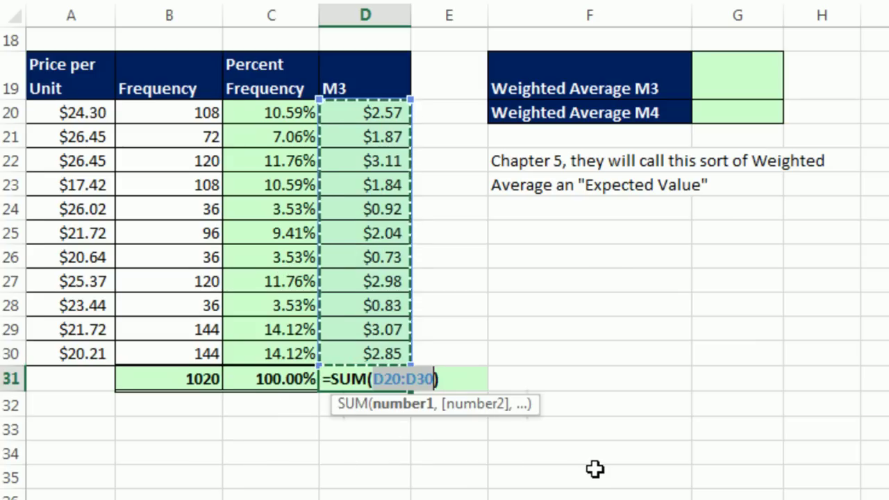
key("Return")
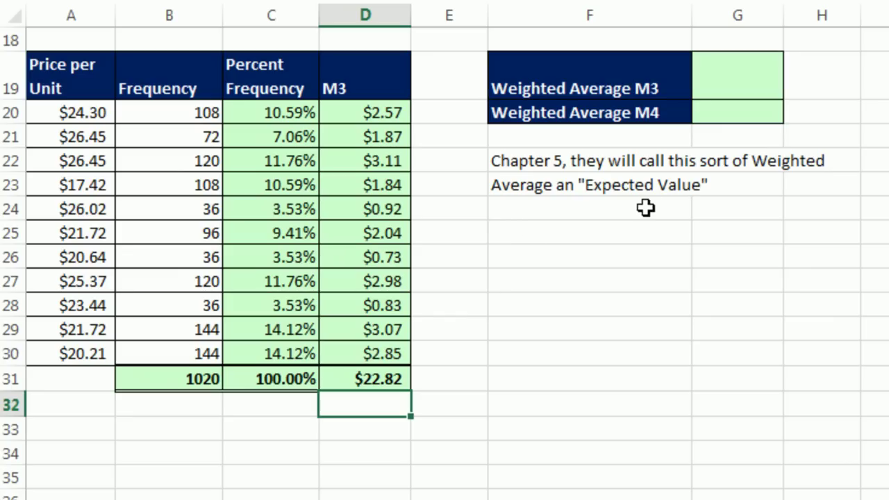
Link the Weighted Average M3 cell G19 to the M3 total with =D31
left_click(708, 80)
type("=")
left_click(398, 377)
key("Return")
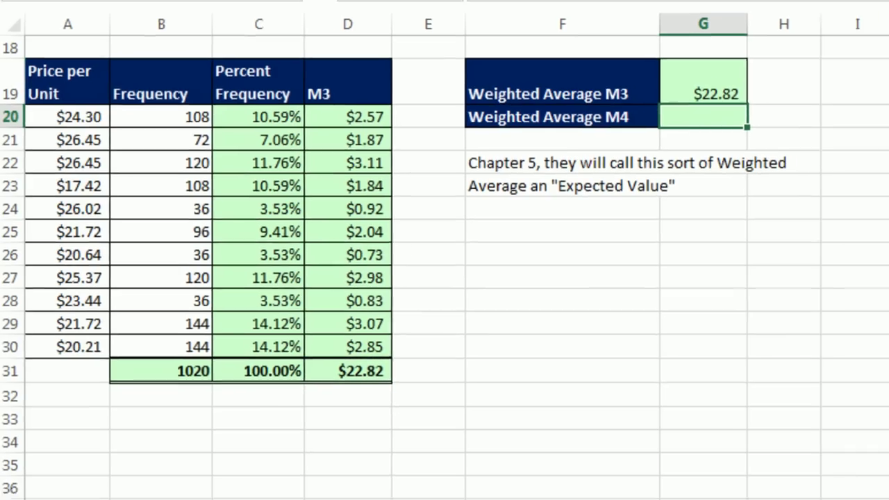
Calculate Weighted Average M4 in G20 with =SUMPRODUCT(A20:A30,C20:C30)
type("=sump")
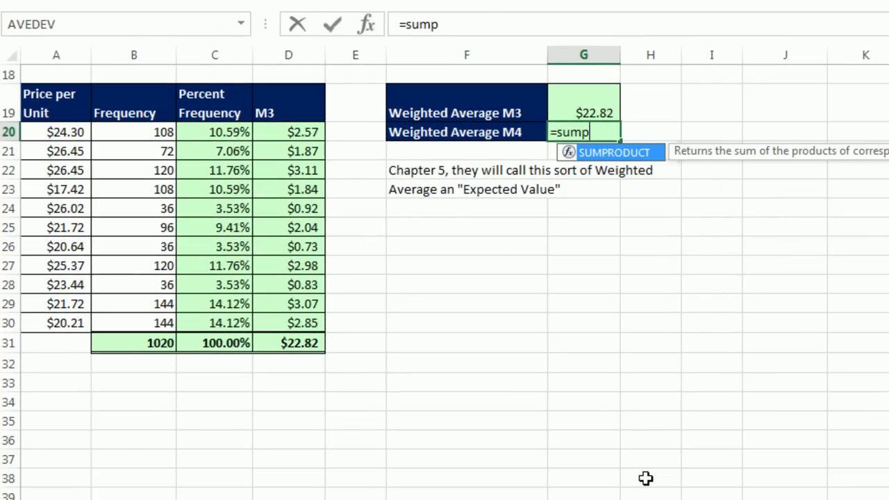
key("Tab")
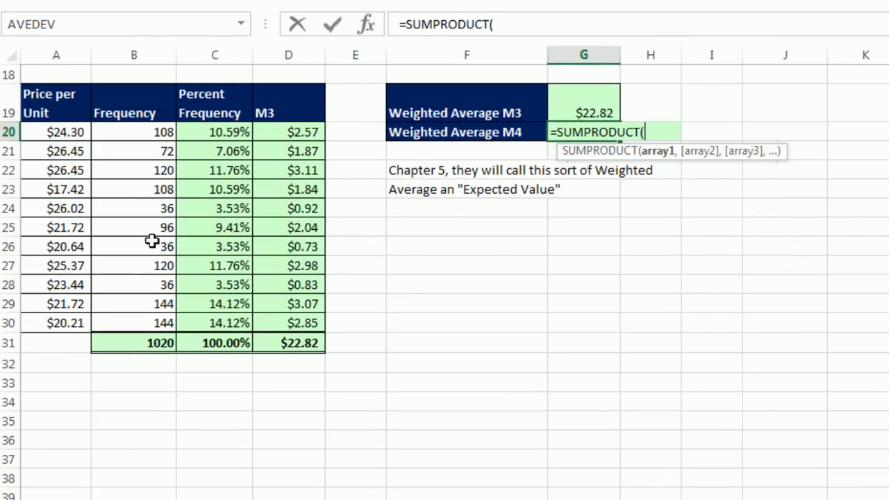
left_click_drag(63, 133, 66, 323)
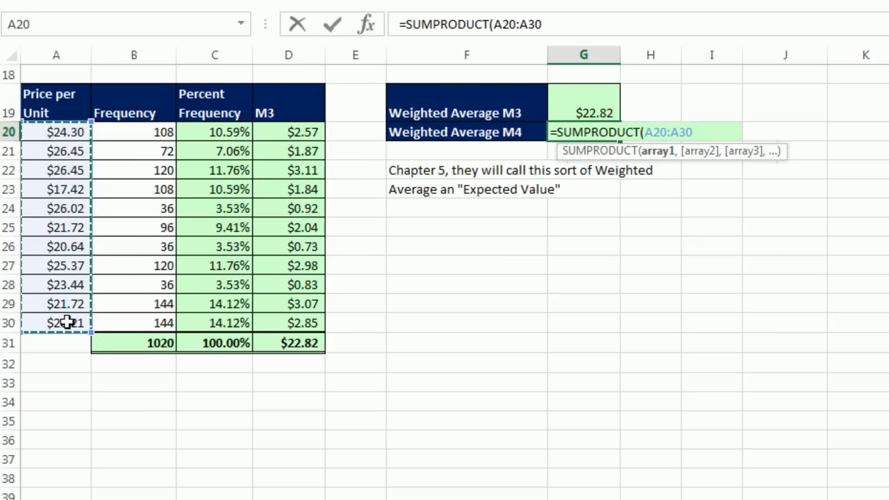
type(",")
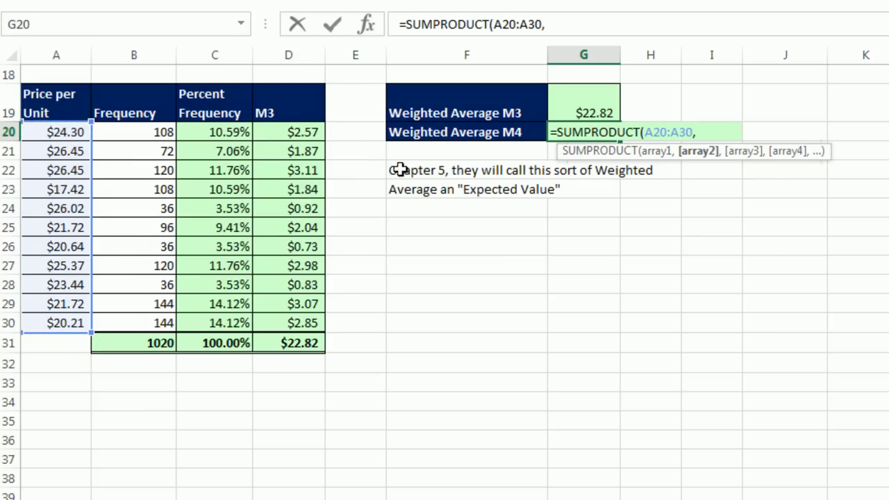
left_click_drag(230, 133, 233, 321)
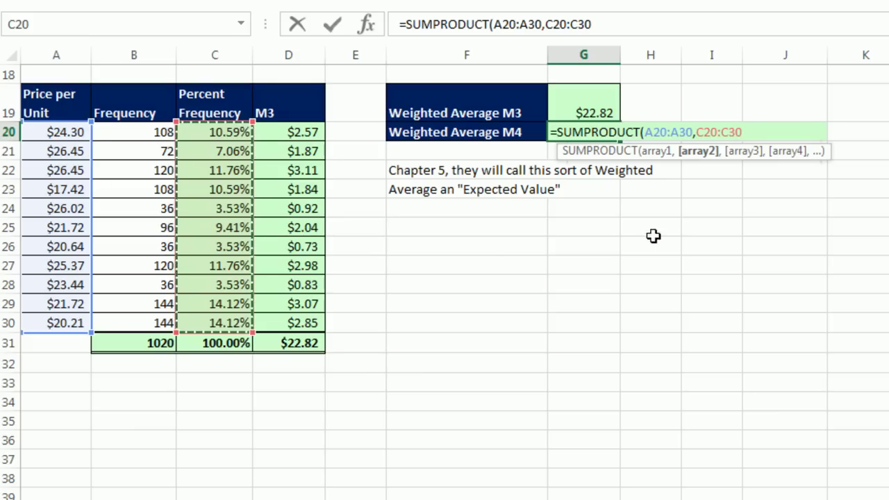
key("ctrl+Return")
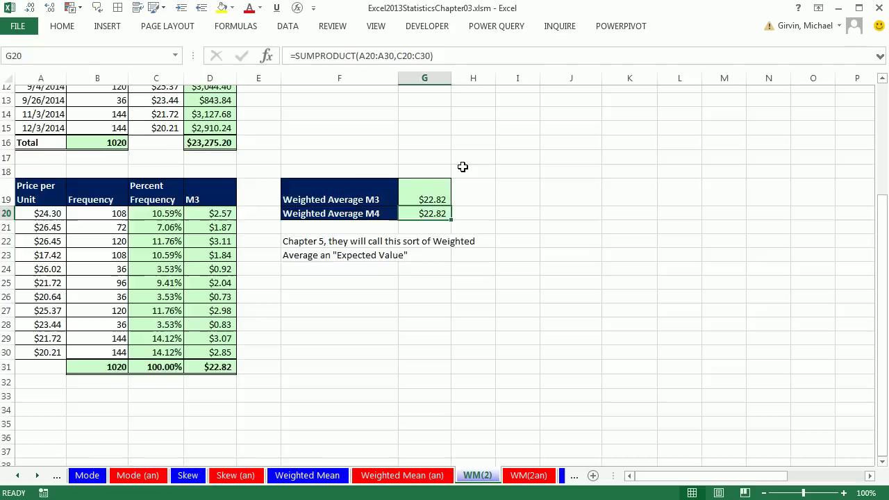
Review the first two weighted average methods by inspecting the formulas in D5, D16, B16, G5 and G6
scroll(462, 167, "up", 3)
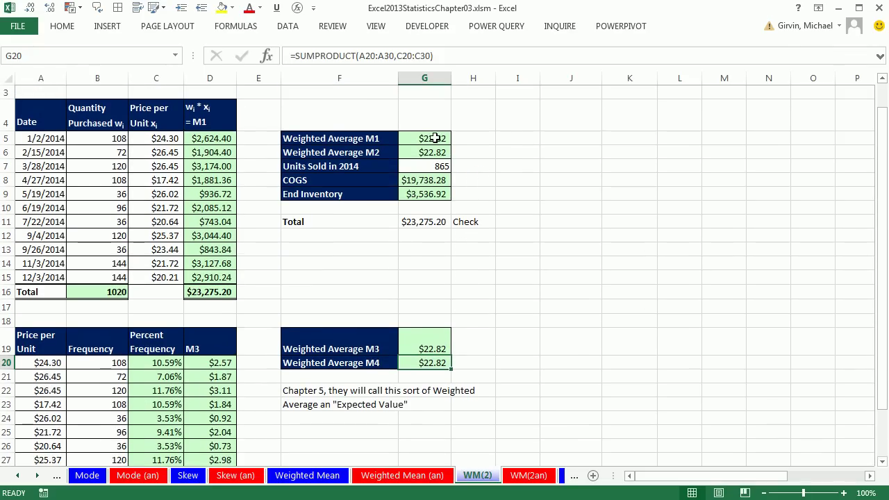
double_click(208, 139)
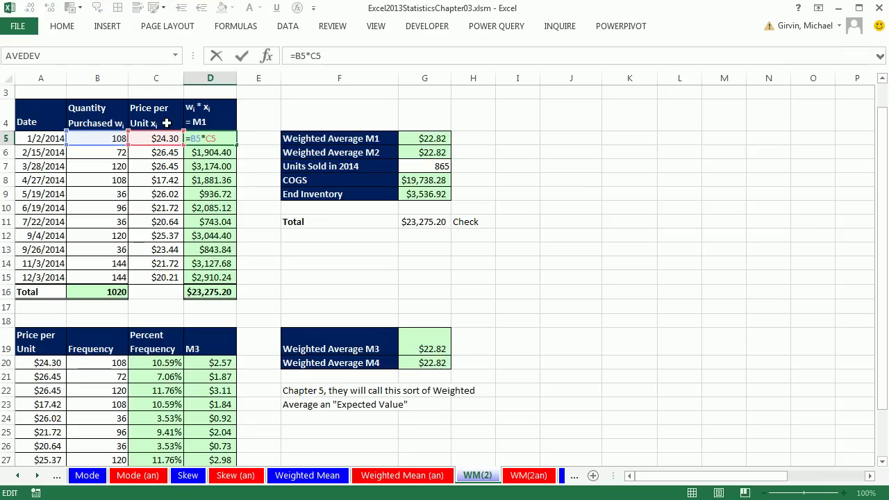
key("Escape")
left_click(221, 292)
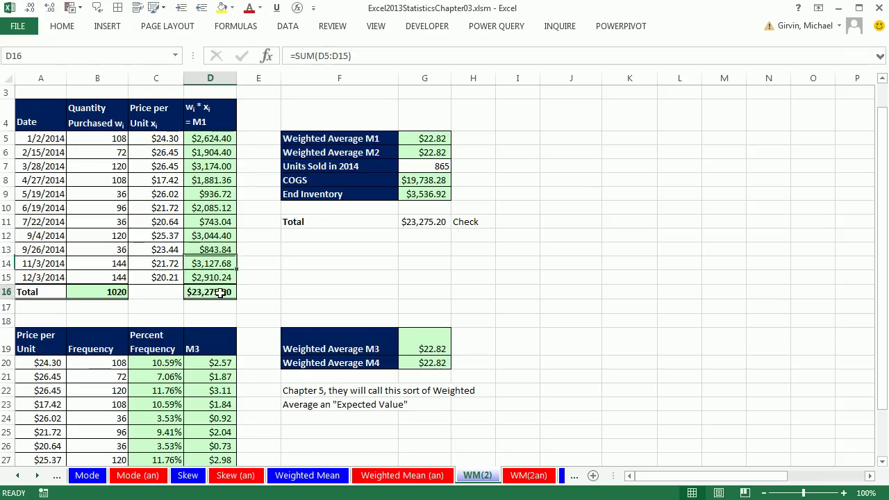
left_click(102, 292)
double_click(439, 139)
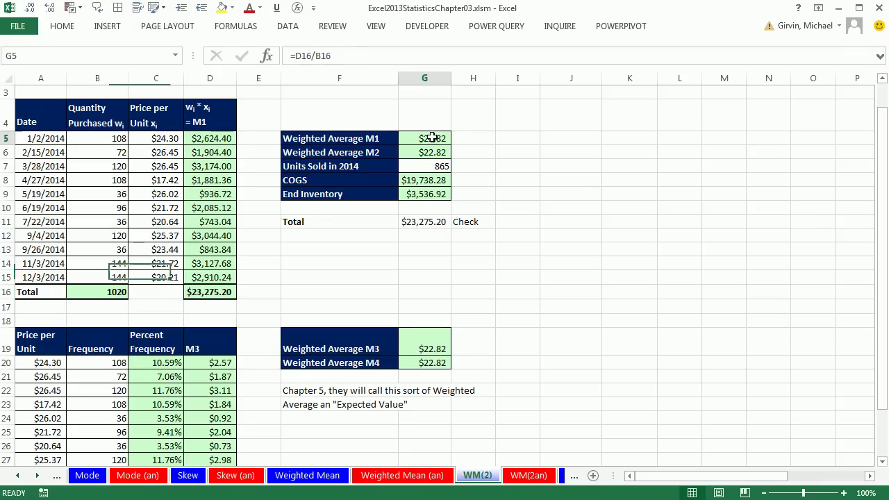
key("Escape")
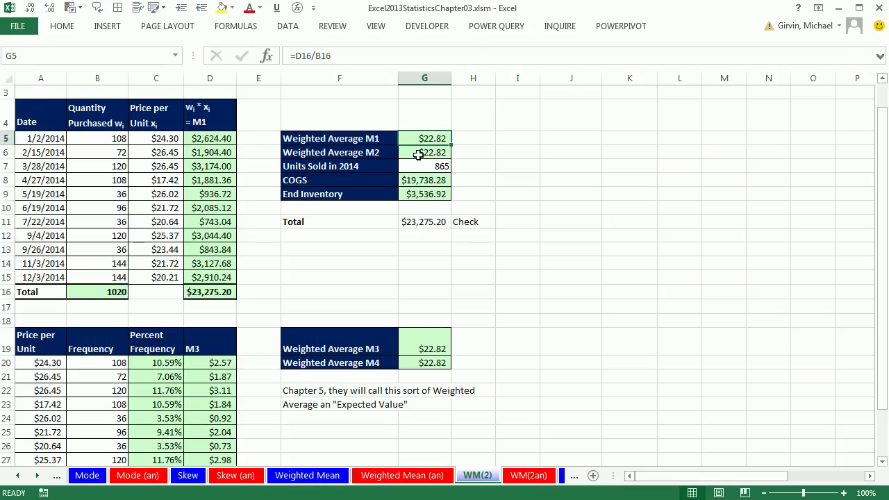
double_click(425, 153)
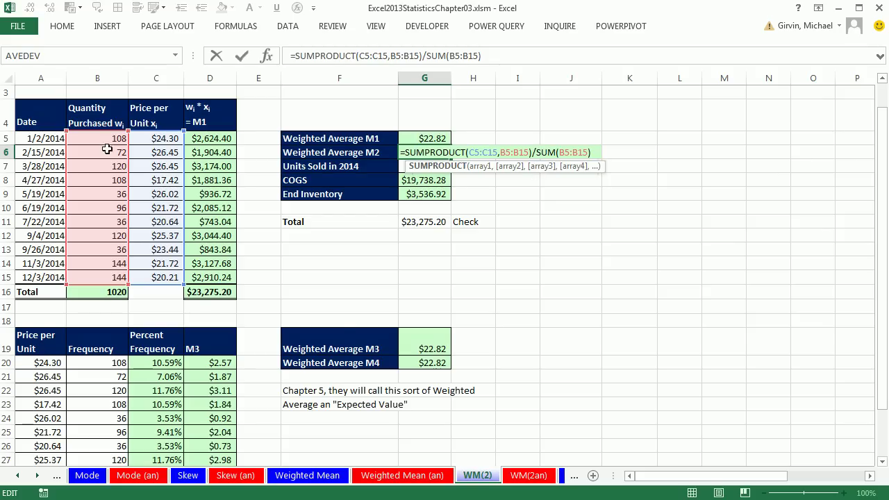
key("ctrl+Return")
Review the percent frequency methods M3 and M4 by inspecting the formulas in D20, G19 and G20
scroll(376, 329, "down", 2)
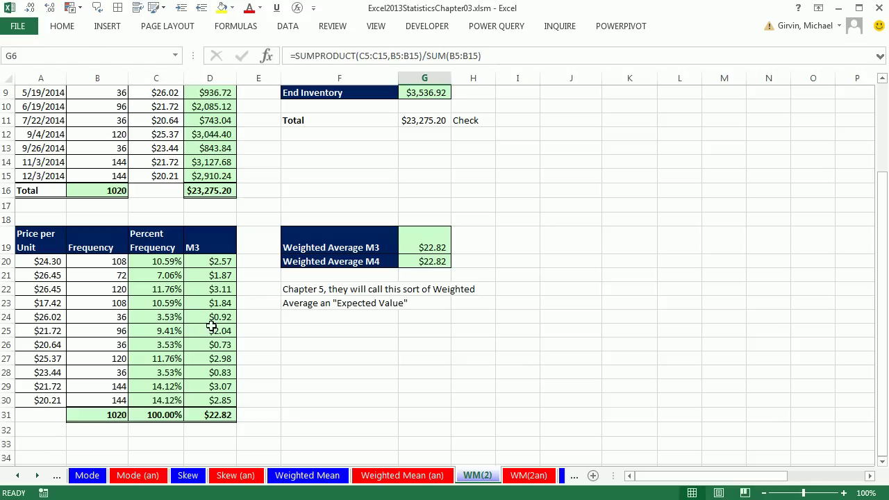
left_click(212, 261)
key("F2")
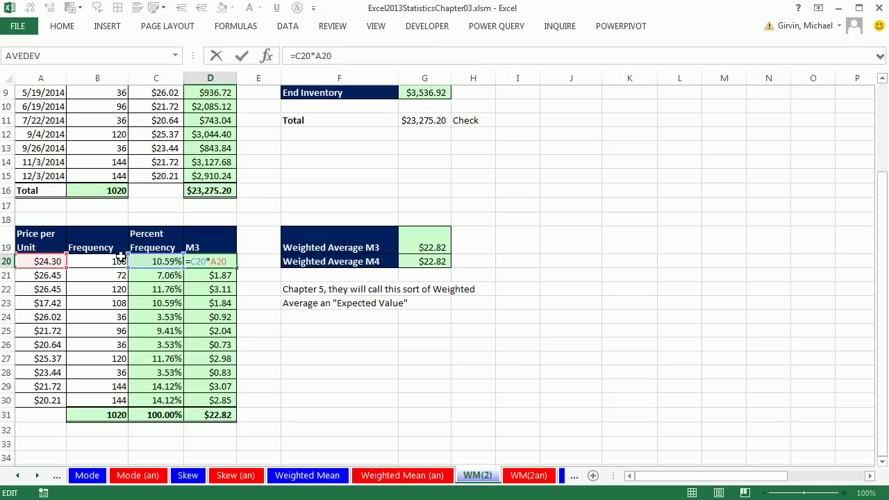
key("Escape")
left_click(427, 242)
type("=D31")
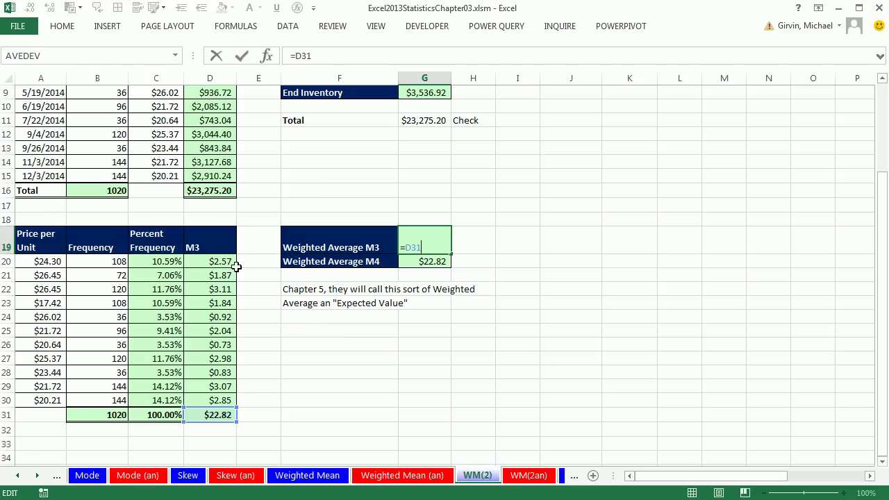
key("ctrl+Return")
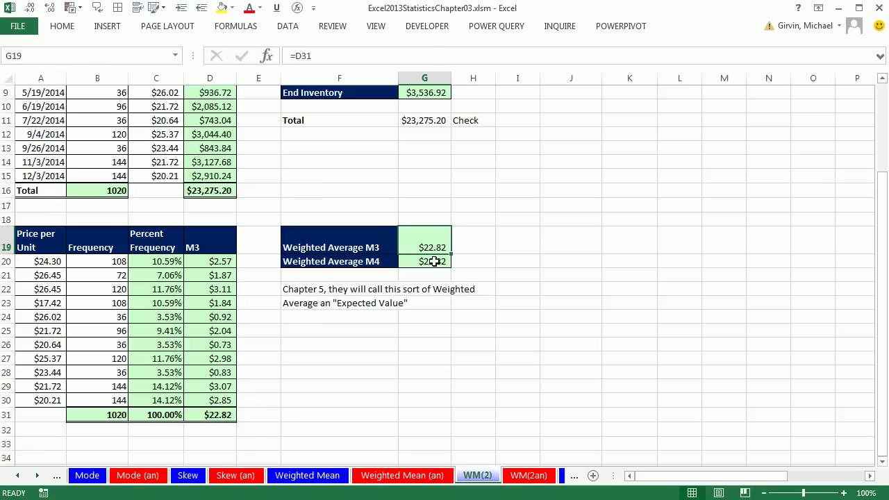
double_click(435, 261)
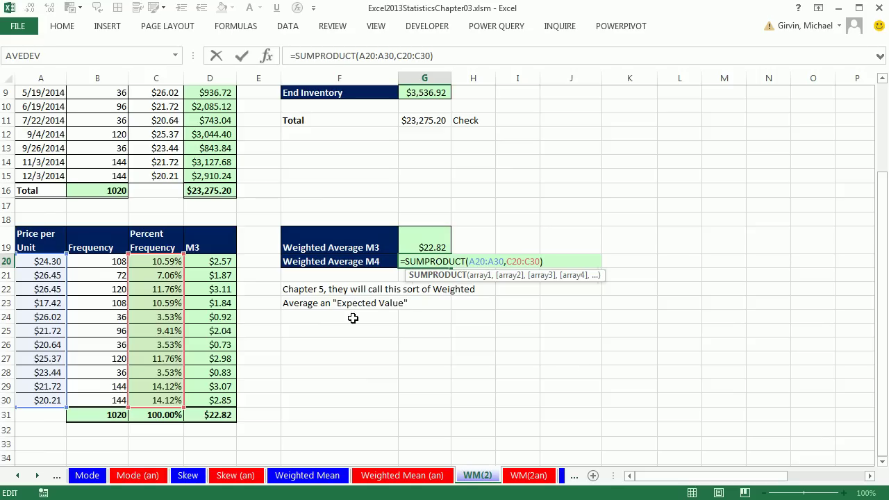
key("ctrl+Return")
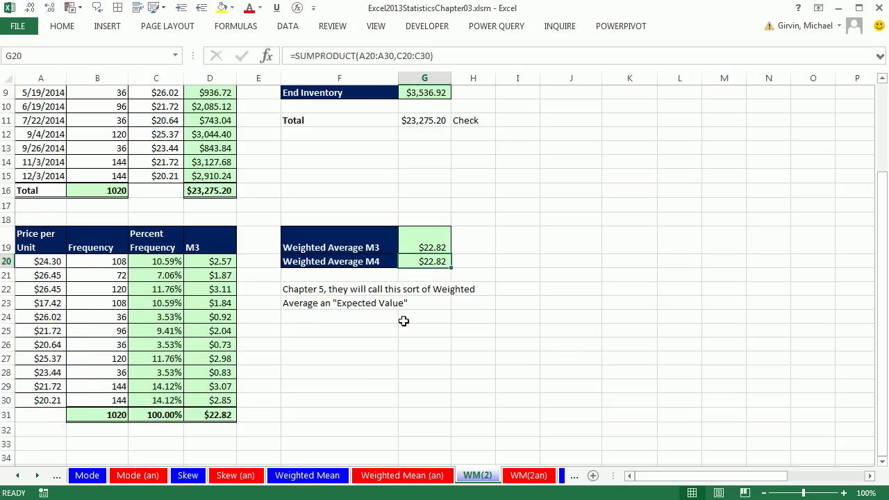
scroll(402, 350, "up", 3)
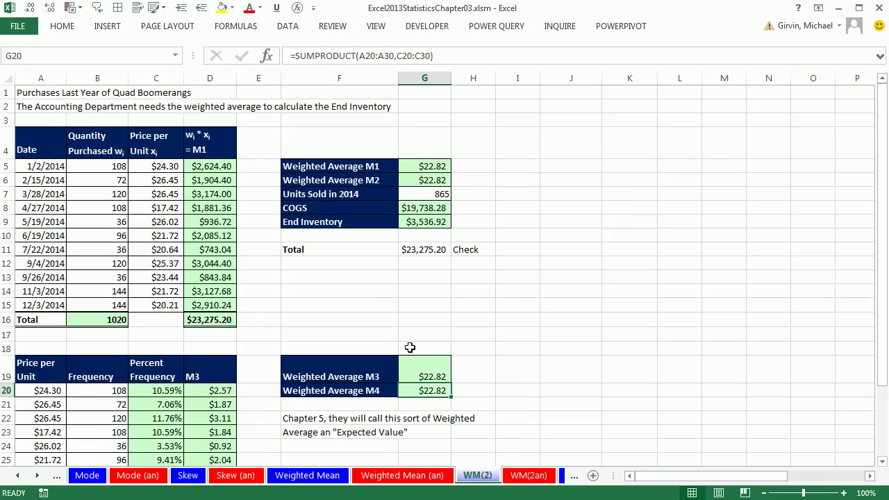